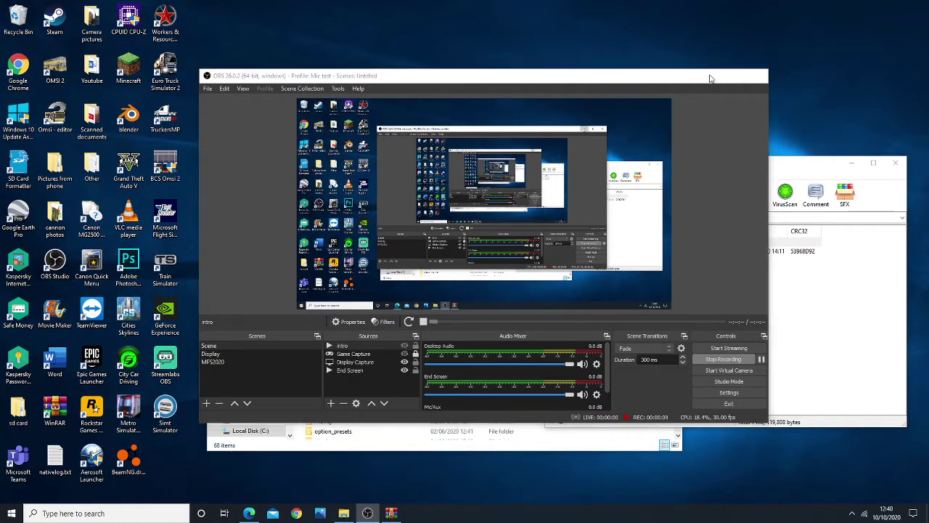
Step: Clear the desktop by minimising the OBS, BlueSky_release_v1.zip and OMSI 2 folder windows
{"action": "left_click", "coordinate": [712, 75]}
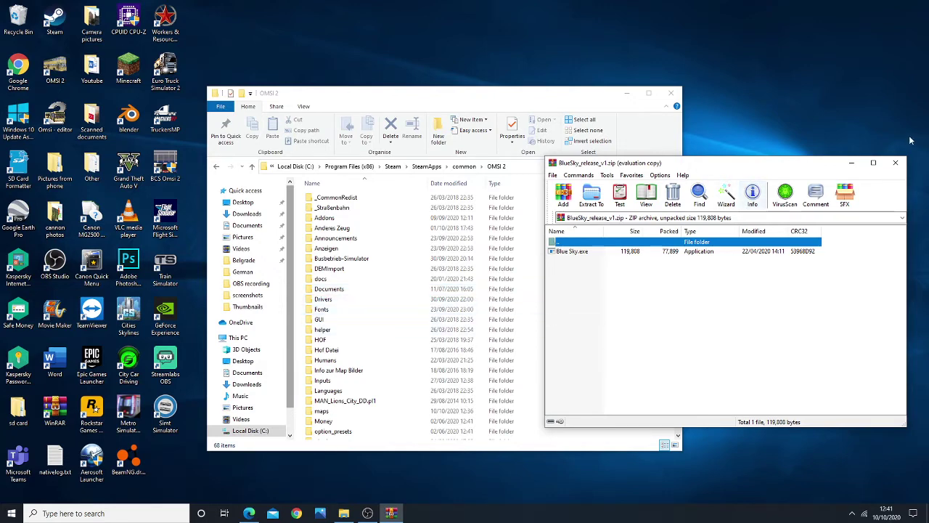
{"action": "left_click", "coordinate": [853, 164]}
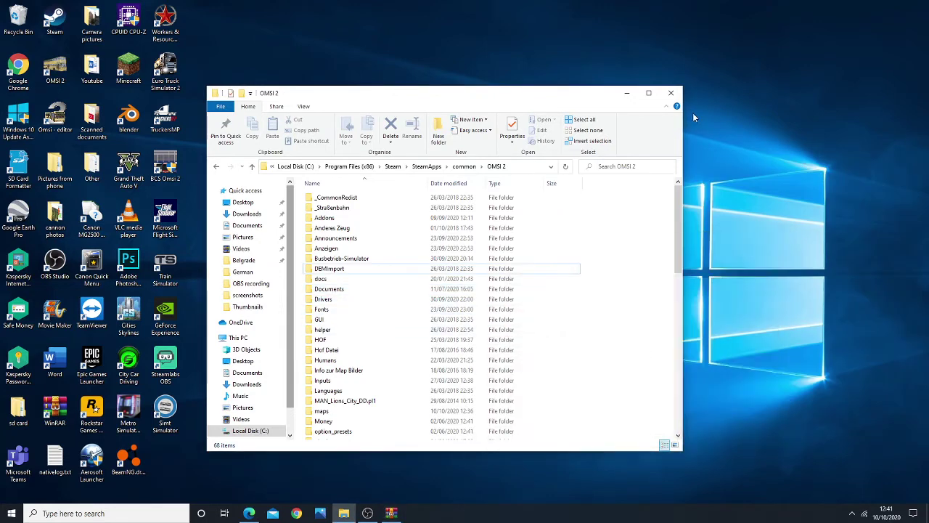
{"action": "left_click", "coordinate": [628, 94]}
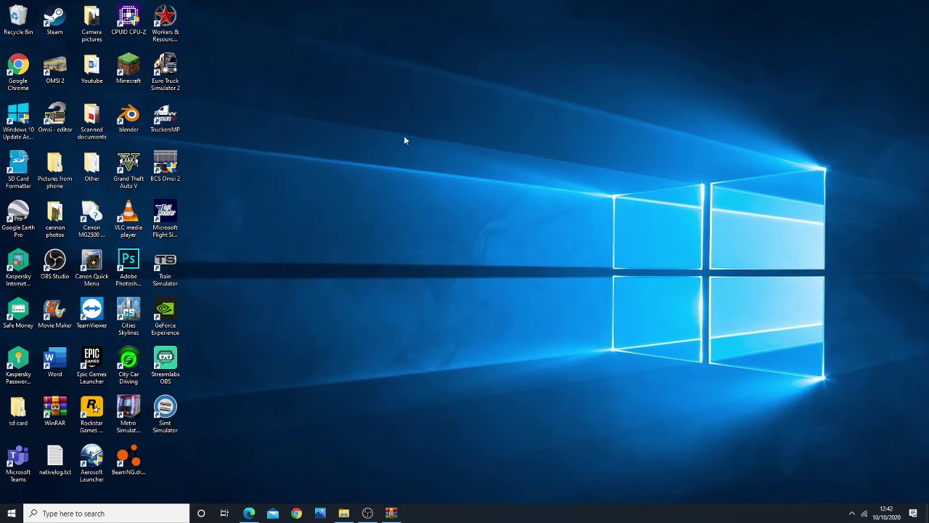
Step: Switch back to the OMSI 2 folder in File Explorer with OBS minimised, and open its maps folder
{"action": "left_click", "coordinate": [368, 514]}
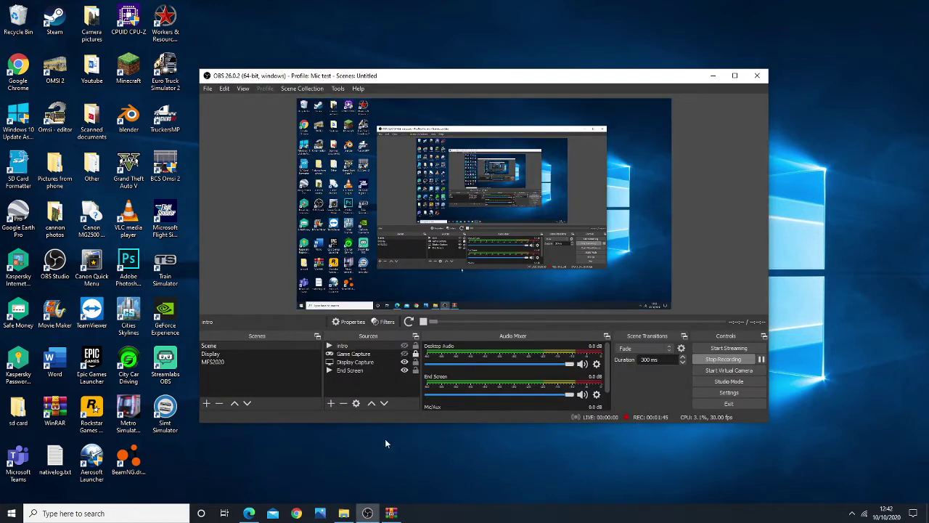
{"action": "left_click", "coordinate": [345, 513]}
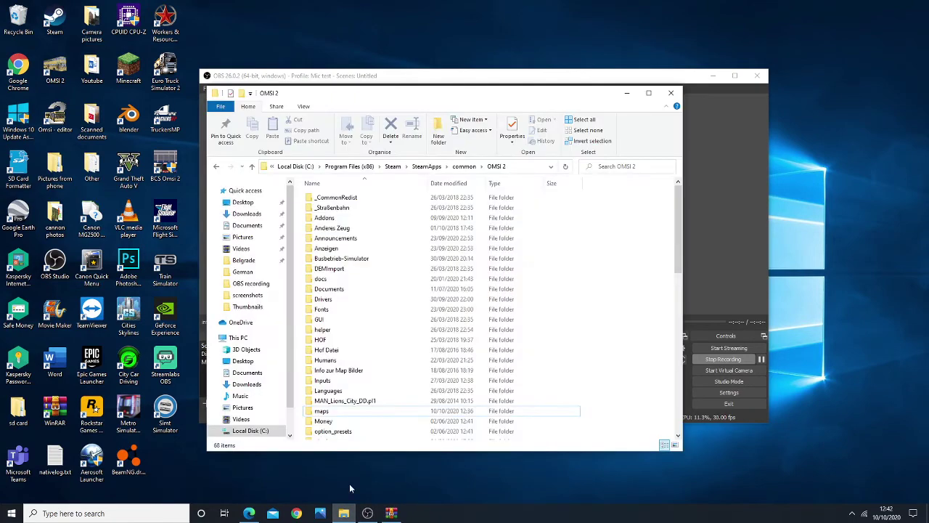
{"action": "left_click", "coordinate": [714, 76]}
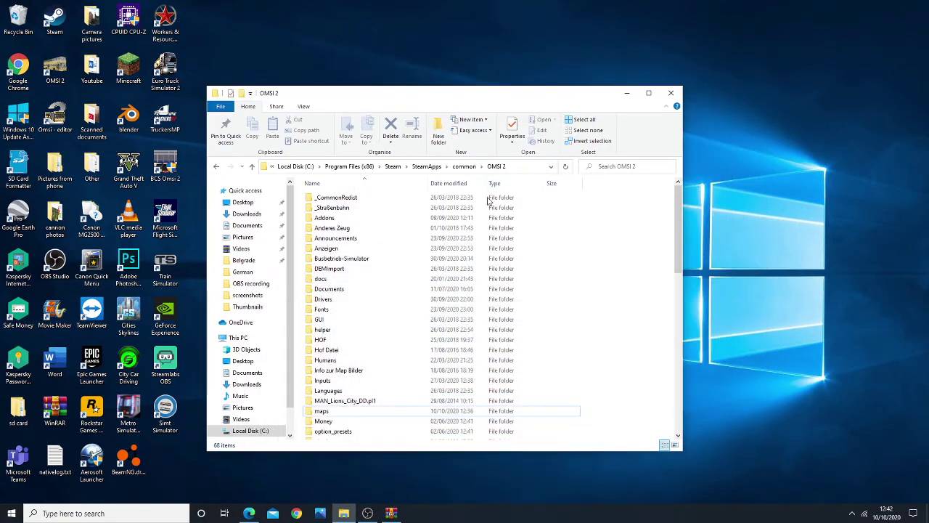
{"action": "scroll", "coordinate": [569, 256], "scroll_direction": "down", "scroll_amount": 4}
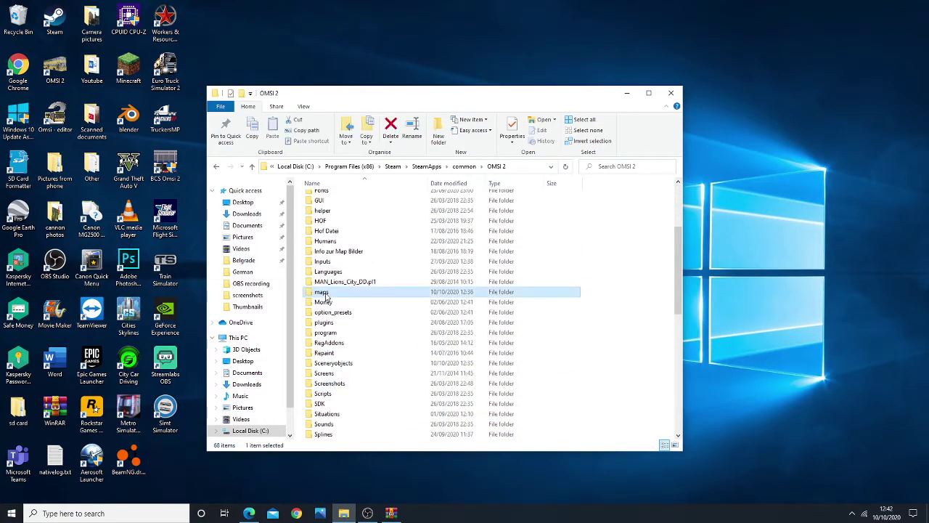
{"action": "double_click", "coordinate": [348, 278]}
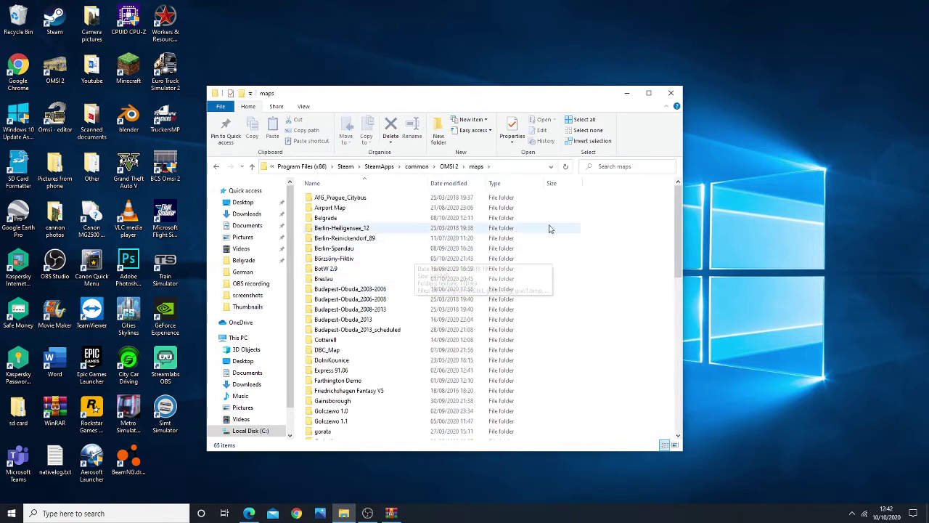
Step: Delete the Friedrichshagen Fantasy V5 folder from the maps folder
{"action": "scroll", "coordinate": [669, 233], "scroll_direction": "down", "scroll_amount": 3}
{"action": "scroll", "coordinate": [669, 233], "scroll_direction": "down", "scroll_amount": 1}
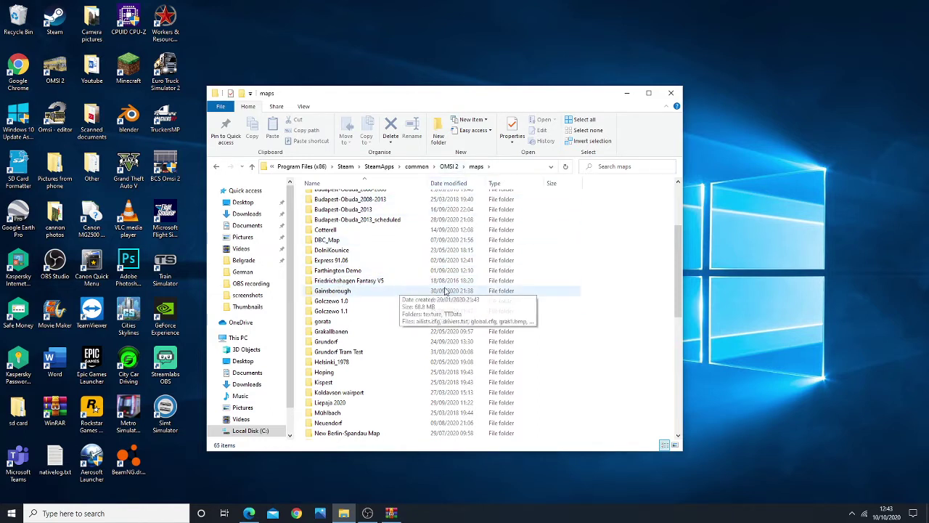
{"action": "left_click", "coordinate": [425, 284]}
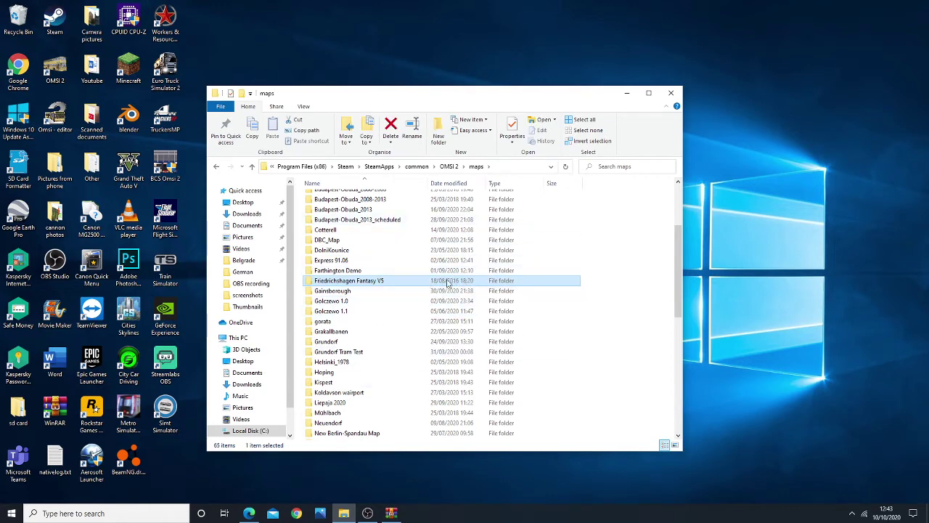
{"action": "right_click", "coordinate": [427, 284]}
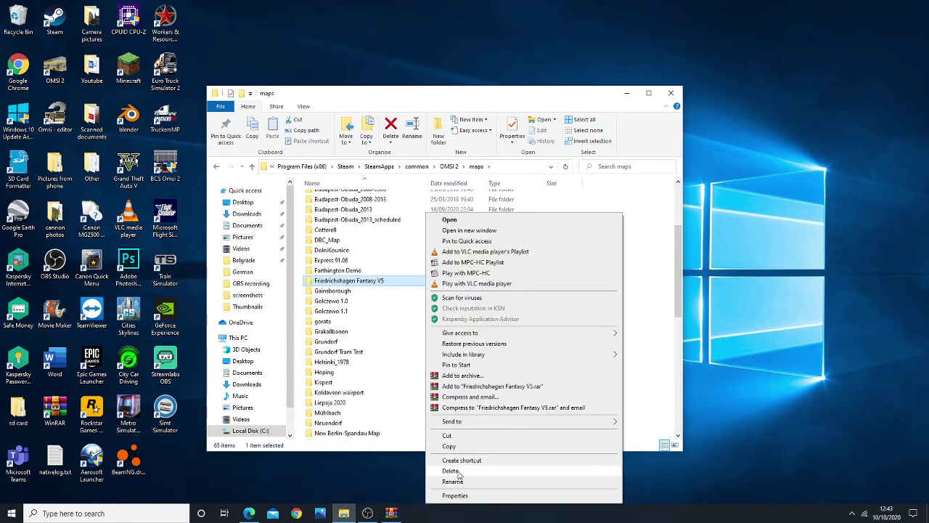
{"action": "left_click", "coordinate": [400, 284]}
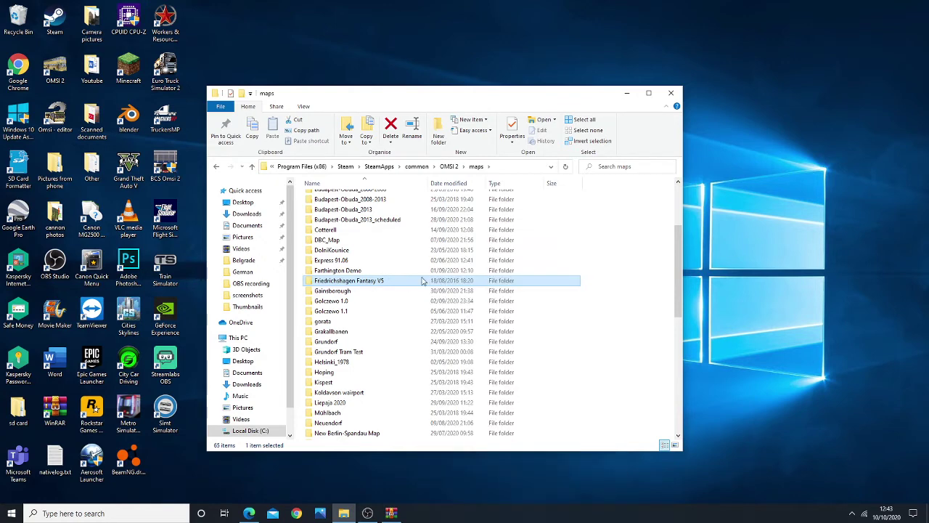
{"action": "right_click", "coordinate": [438, 285]}
{"action": "left_click", "coordinate": [479, 472]}
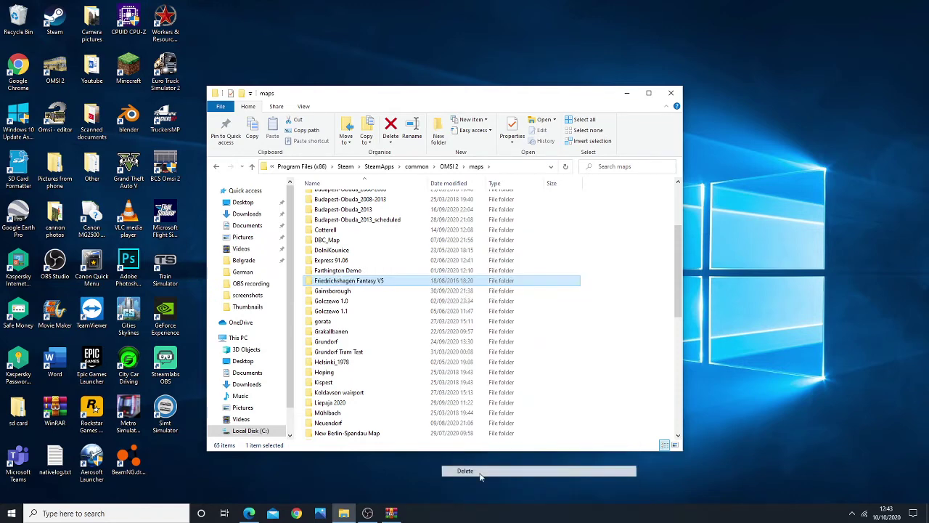
Step: Open the Sceneryobjects folder inside OMSI 2 and sort its contents by date modified, oldest first
{"action": "left_click", "coordinate": [448, 166]}
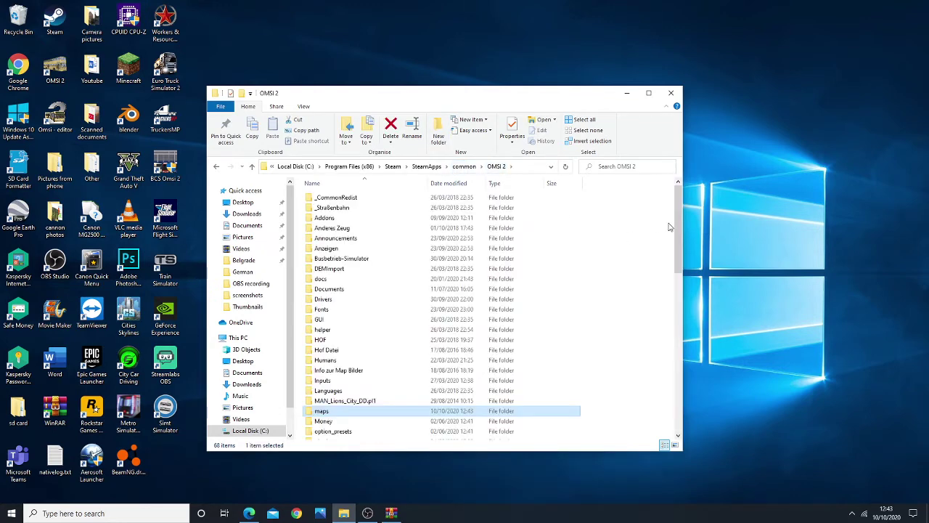
{"action": "left_click_drag", "start_coordinate": [671, 228], "coordinate": [668, 370]}
{"action": "scroll", "coordinate": [355, 230], "scroll_direction": "up", "scroll_amount": 5}
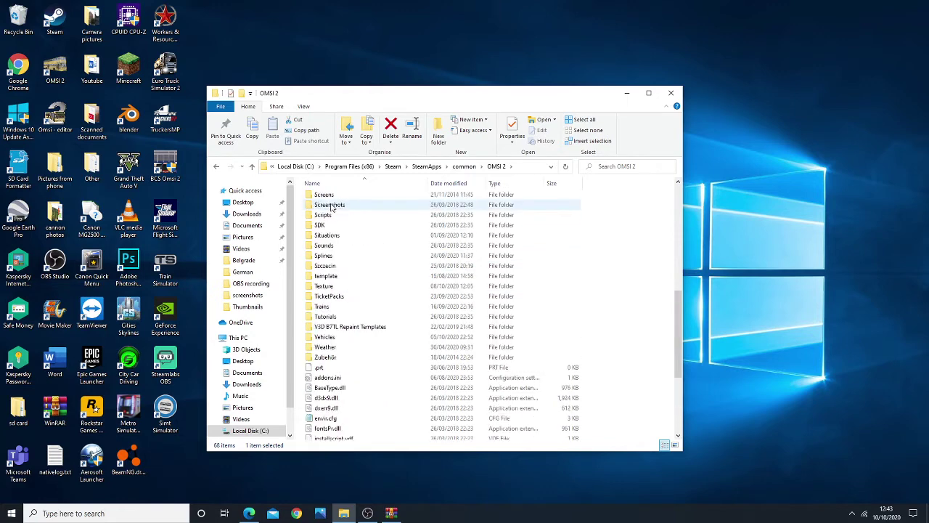
{"action": "double_click", "coordinate": [338, 214]}
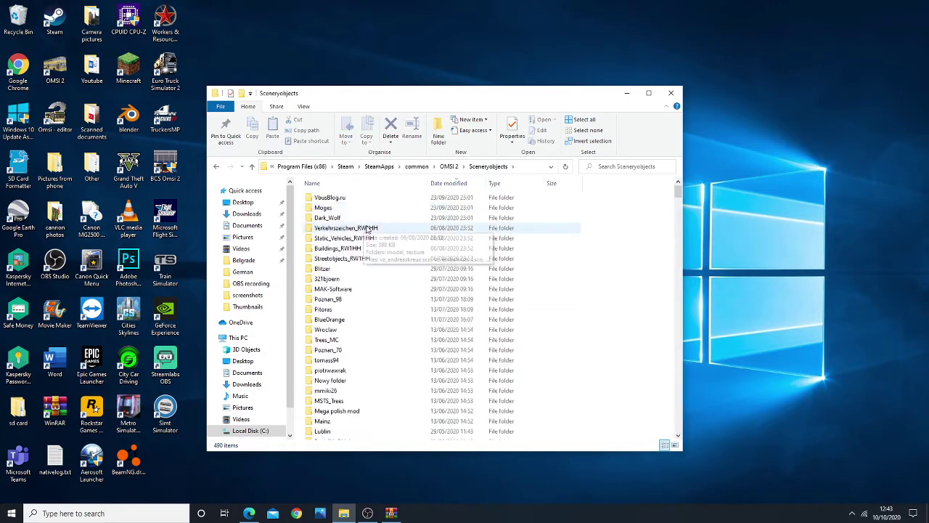
{"action": "left_click", "coordinate": [450, 184]}
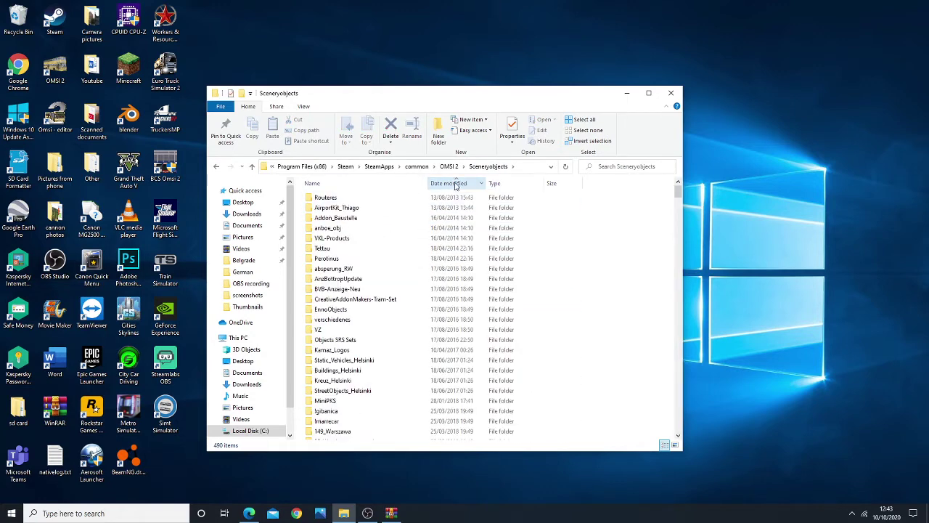
Step: Cut the eight consecutive scenery folders from absperung_RW through Objects SRS Sets
{"action": "left_click_drag", "start_coordinate": [678, 190], "coordinate": [473, 254]}
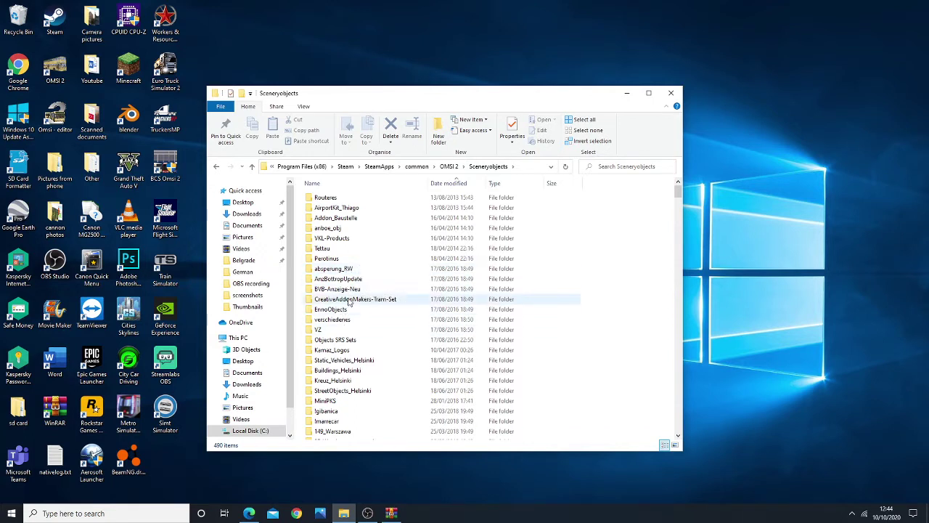
{"action": "left_click", "coordinate": [410, 269]}
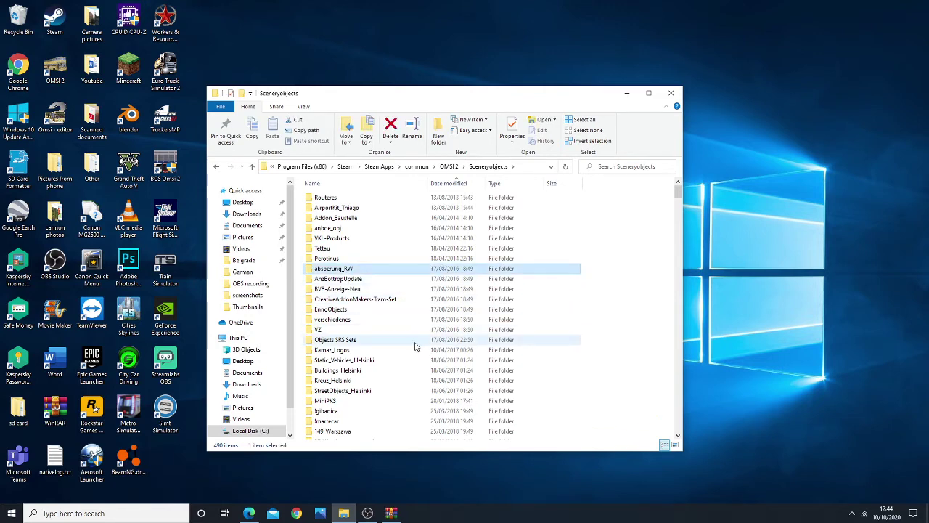
{"action": "left_click", "coordinate": [354, 340], "text": "shift"}
{"action": "right_click", "coordinate": [366, 305]}
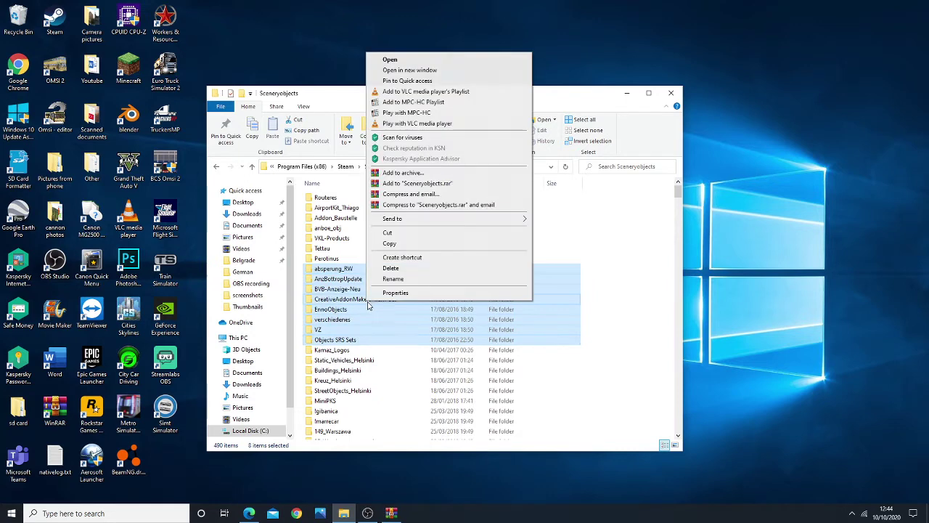
{"action": "left_click", "coordinate": [392, 231]}
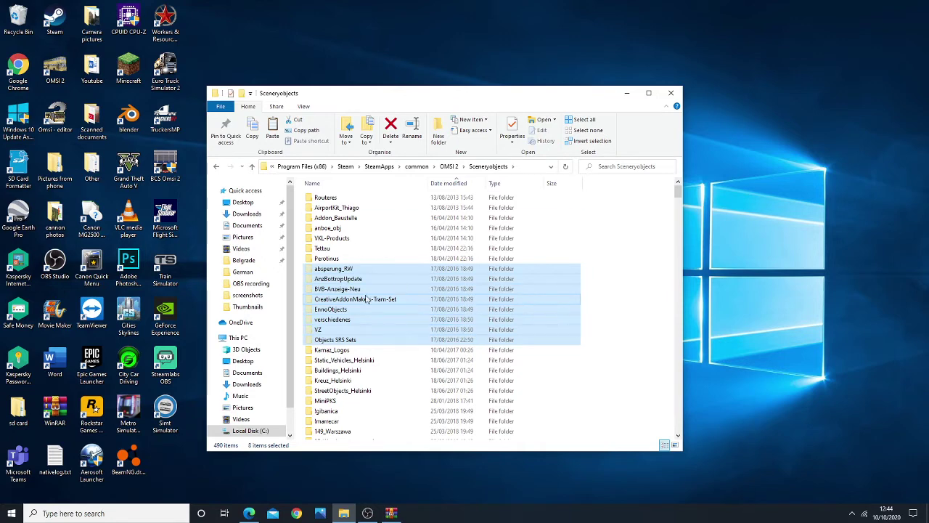
Step: Create a new folder on the desktop, keeping the default name New folder
{"action": "right_click", "coordinate": [782, 285]}
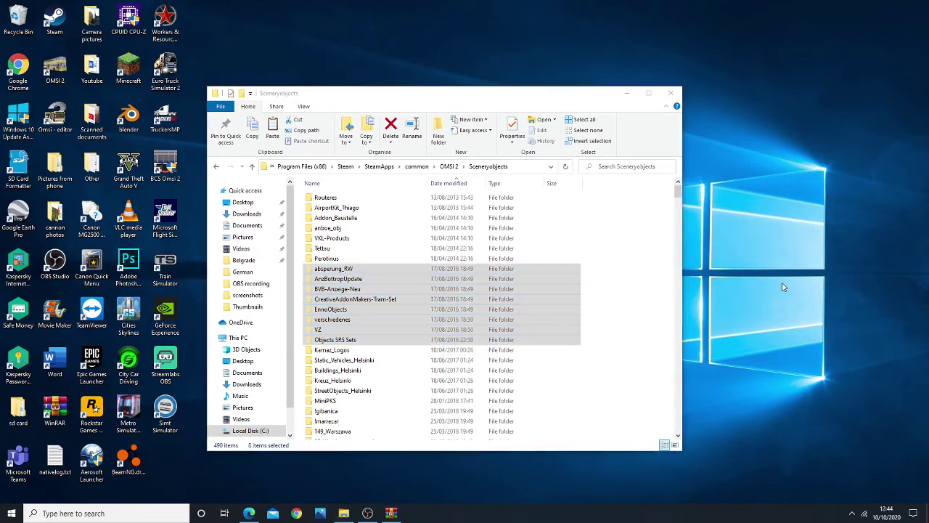
{"action": "mouse_move", "coordinate": [806, 376]}
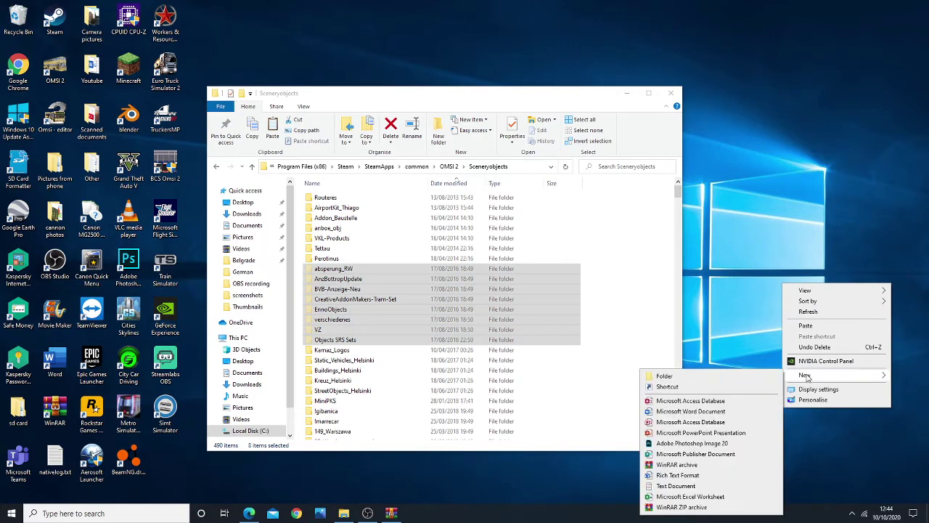
{"action": "left_click", "coordinate": [747, 376]}
{"action": "key", "text": "Return"}
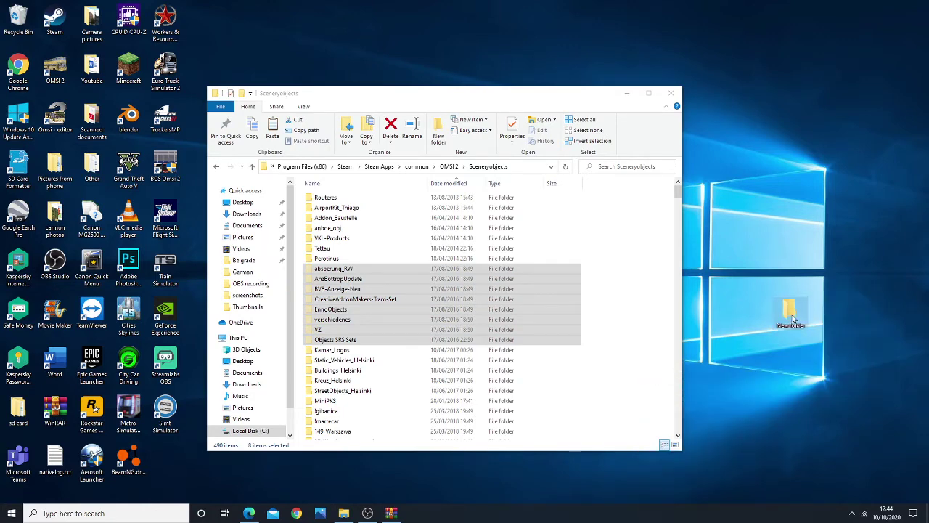
Step: Paste the cut scenery folders into the new desktop folder and close its window
{"action": "double_click", "coordinate": [792, 313]}
{"action": "right_click", "coordinate": [578, 285]}
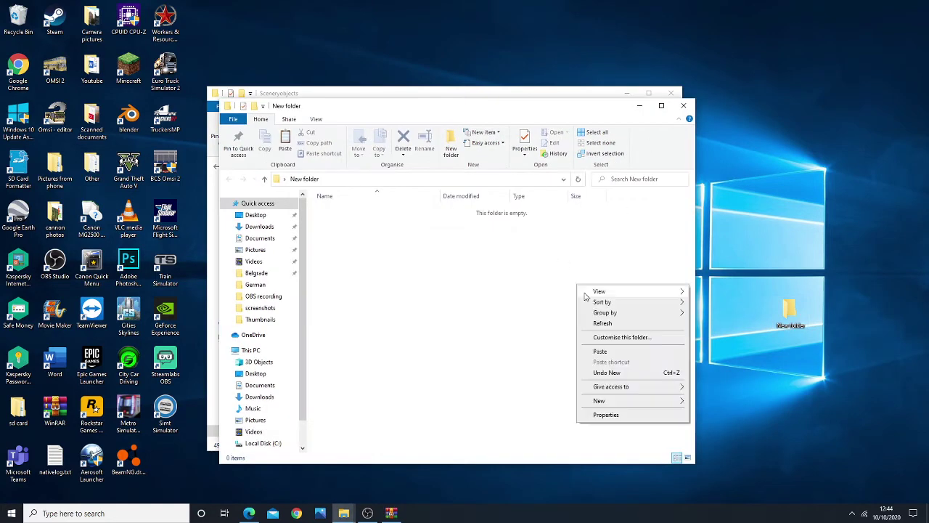
{"action": "left_click", "coordinate": [608, 349]}
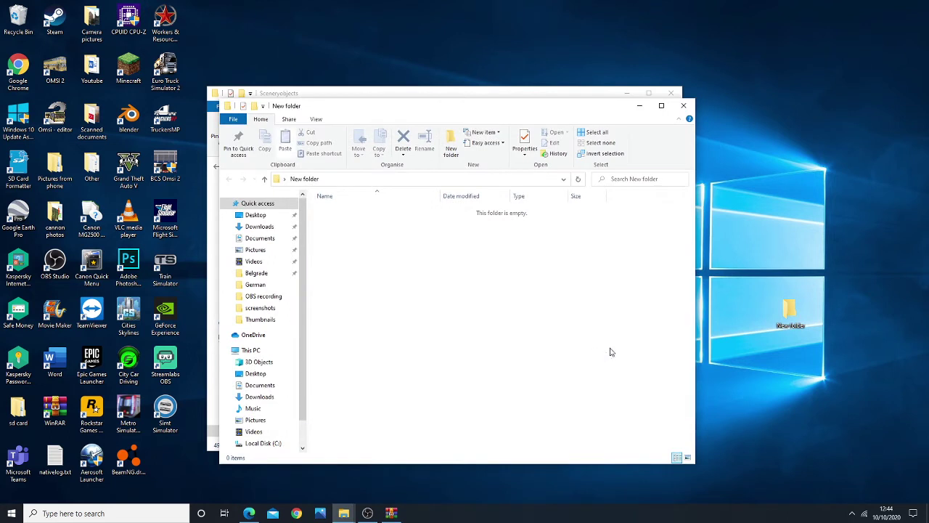
{"action": "left_click", "coordinate": [682, 106]}
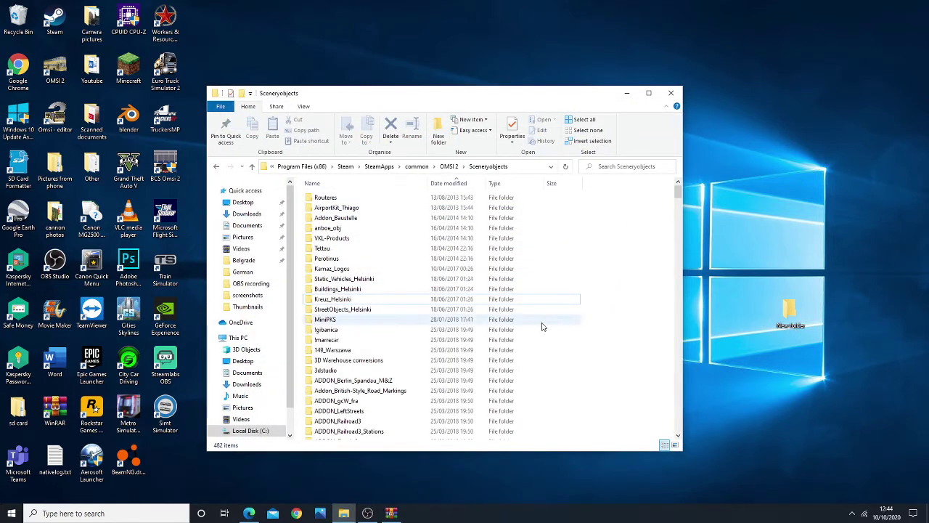
Step: Return to the OMSI 2 folder and open its Splines folder
{"action": "left_click", "coordinate": [216, 167]}
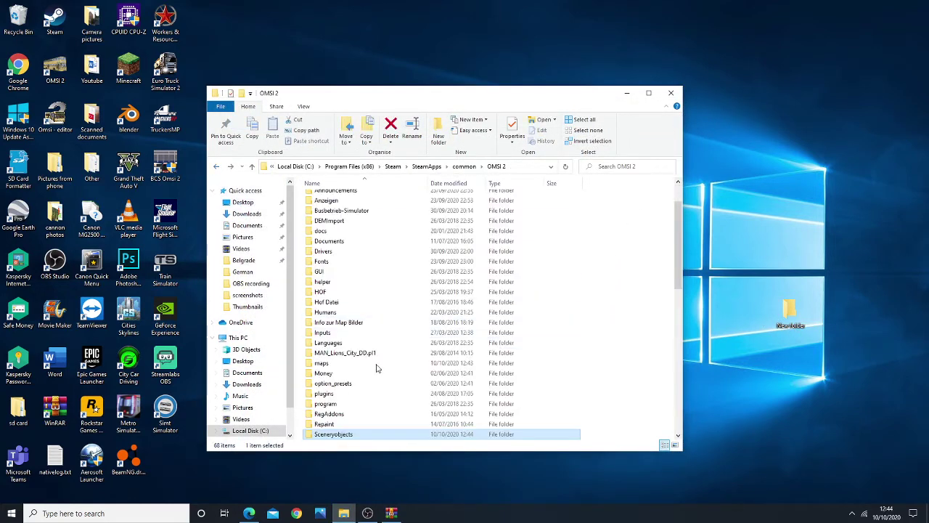
{"action": "scroll", "coordinate": [337, 327], "scroll_direction": "down", "scroll_amount": 4}
{"action": "scroll", "coordinate": [324, 344], "scroll_direction": "down", "scroll_amount": 2}
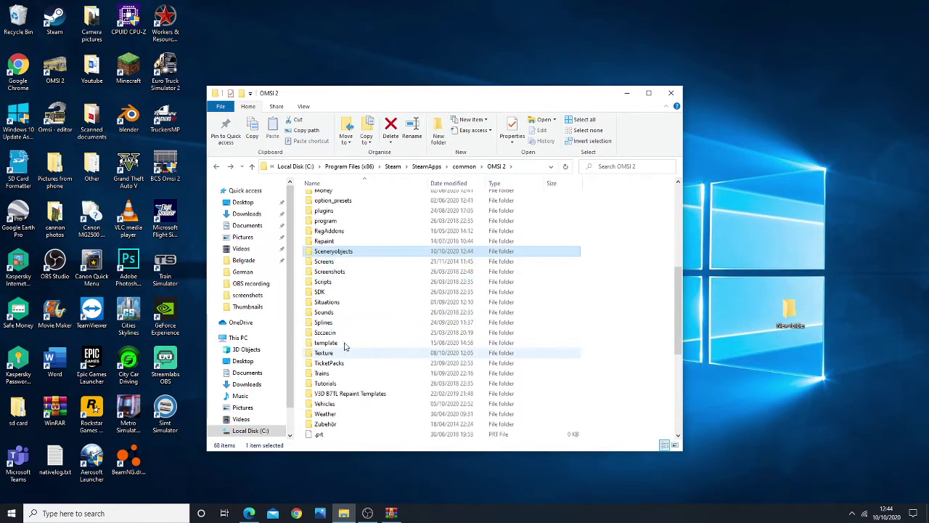
{"action": "double_click", "coordinate": [325, 322]}
Step: Check the properties of the 3RD_Parts folder in Splines, including its size and creation date
{"action": "right_click", "coordinate": [383, 228]}
{"action": "right_click", "coordinate": [344, 233]}
{"action": "right_click", "coordinate": [330, 231]}
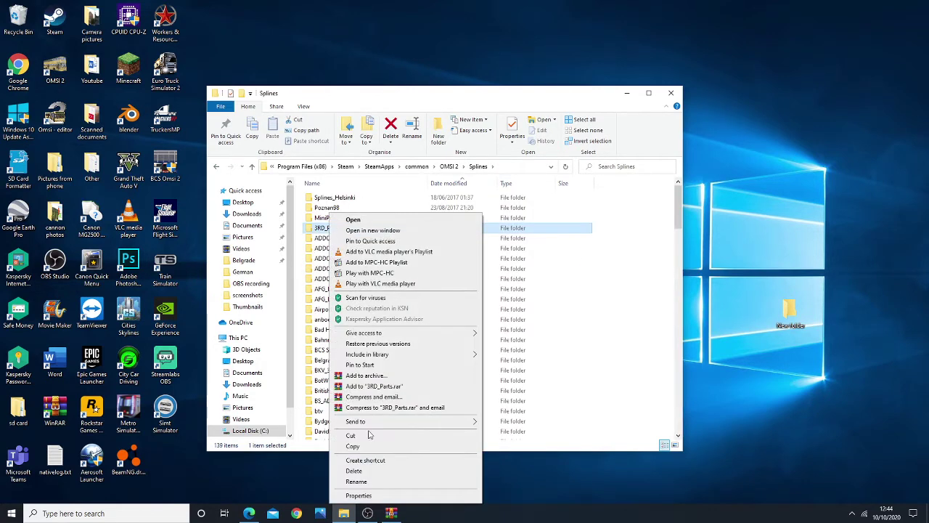
{"action": "left_click", "coordinate": [358, 496]}
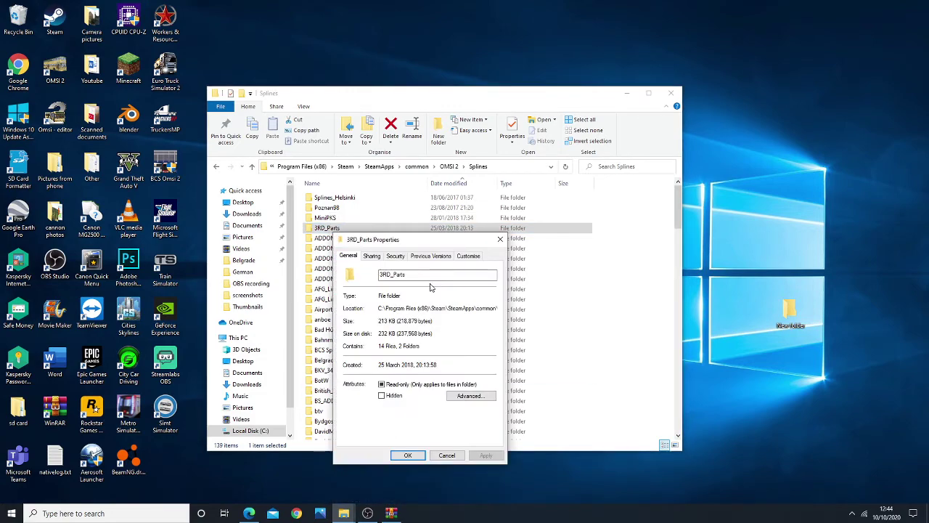
{"action": "left_click", "coordinate": [500, 239]}
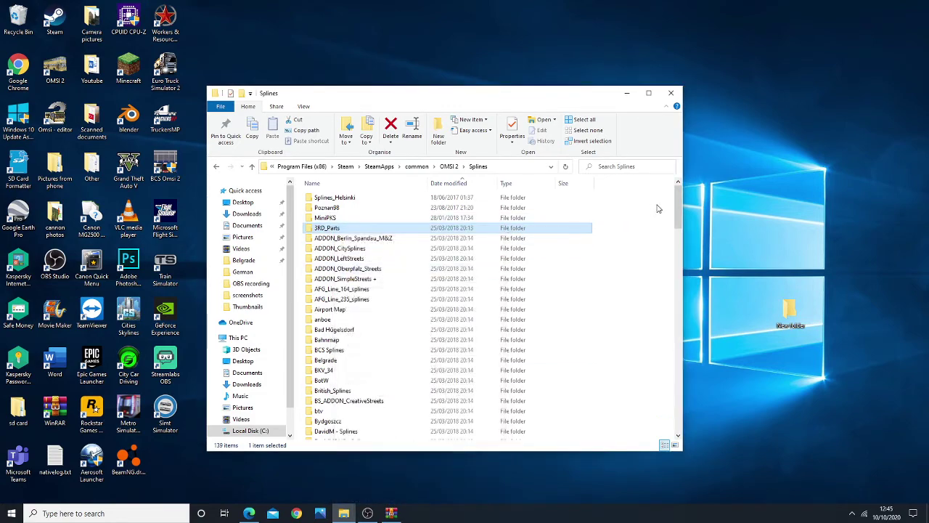
Step: Go back to the OMSI 2 folder and check the size of the Sceneryobjects folder in its properties
{"action": "mouse_move", "coordinate": [676, 203]}
{"action": "left_mouse_down"}
{"action": "mouse_move", "coordinate": [655, 400]}
{"action": "mouse_move", "coordinate": [668, 196]}
{"action": "left_mouse_up"}
{"action": "key", "text": "BackSpace"}
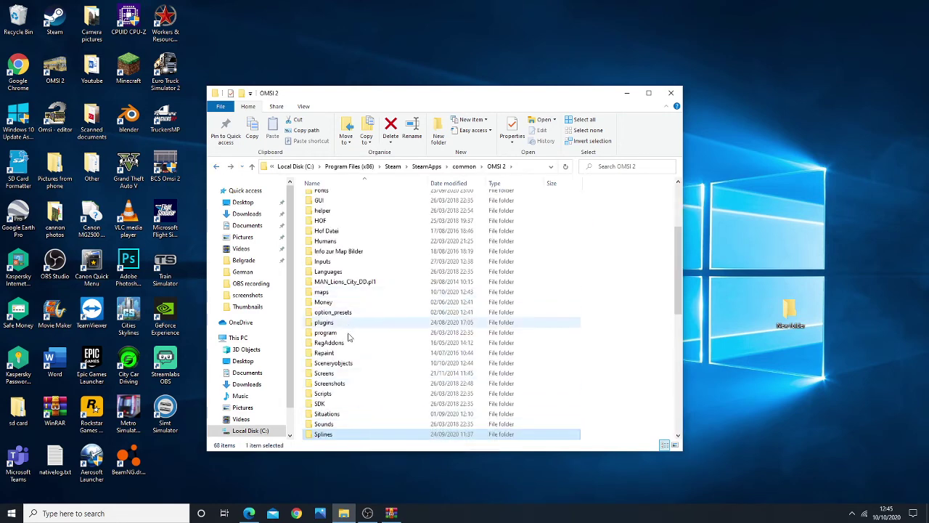
{"action": "right_click", "coordinate": [355, 362]}
{"action": "left_click", "coordinate": [380, 352]}
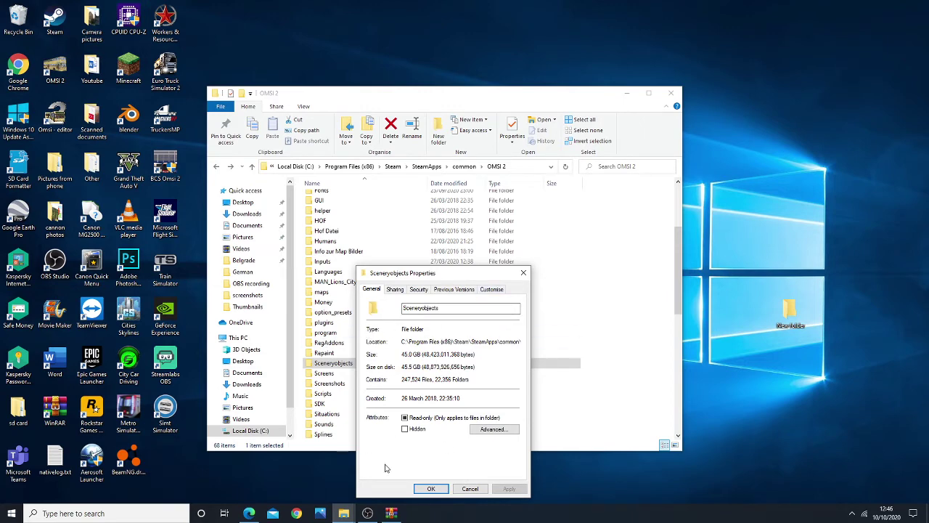
{"action": "left_click", "coordinate": [523, 272]}
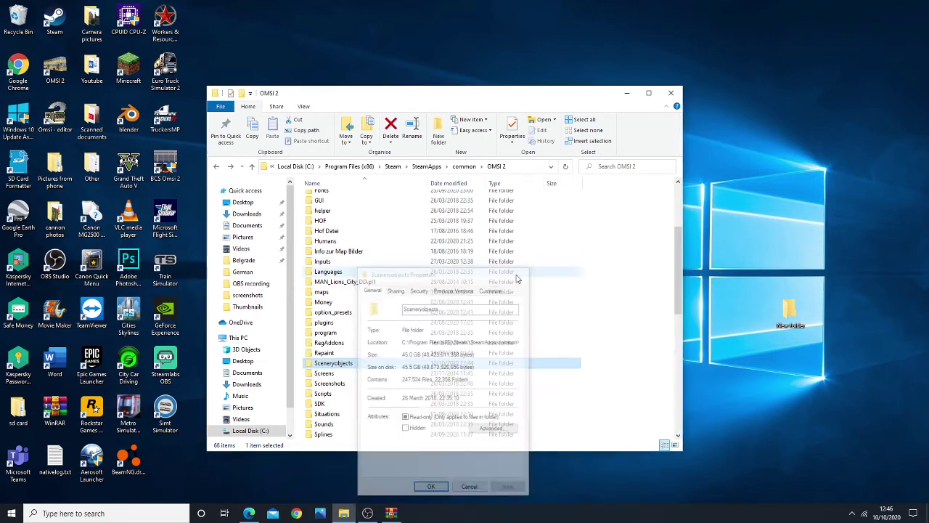
Step: Check the size of the Fonts folder inside the OMSI 2 folder in its properties
{"action": "left_click_drag", "start_coordinate": [679, 276], "coordinate": [680, 225]}
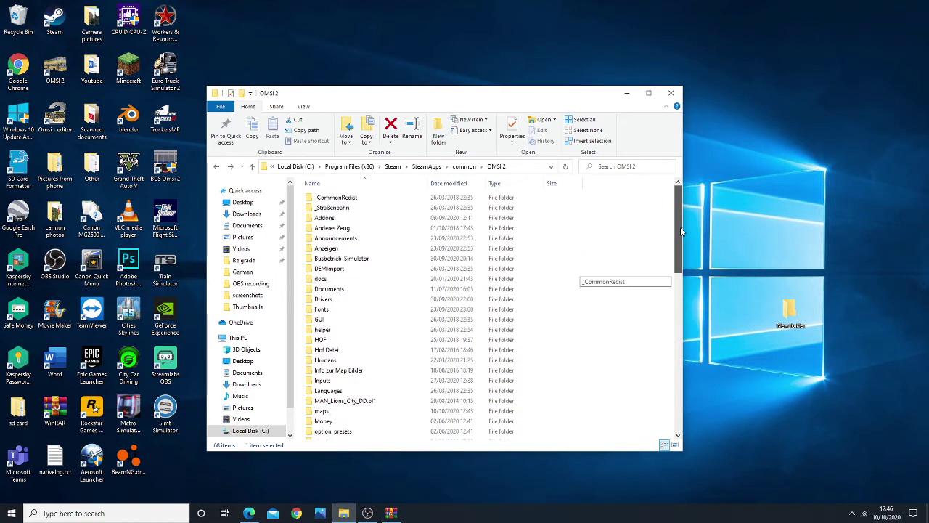
{"action": "right_click", "coordinate": [321, 309]}
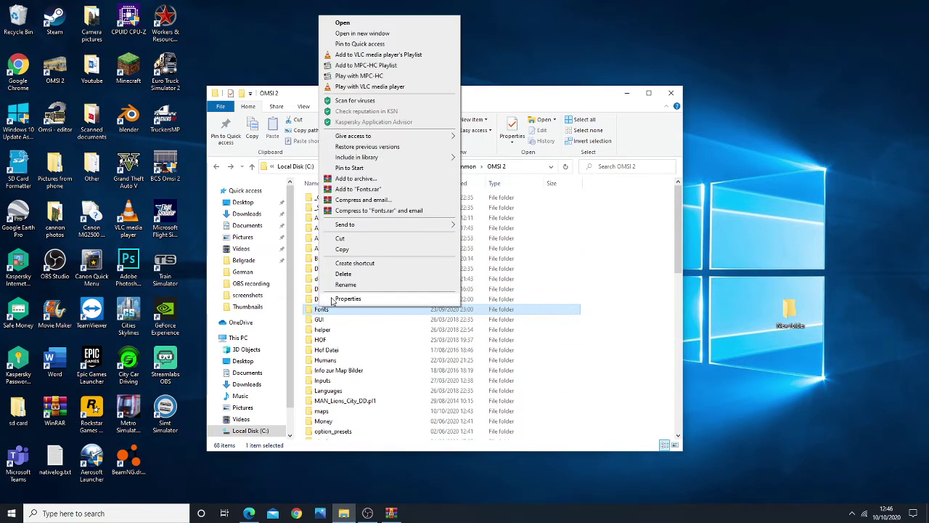
{"action": "left_click", "coordinate": [331, 303]}
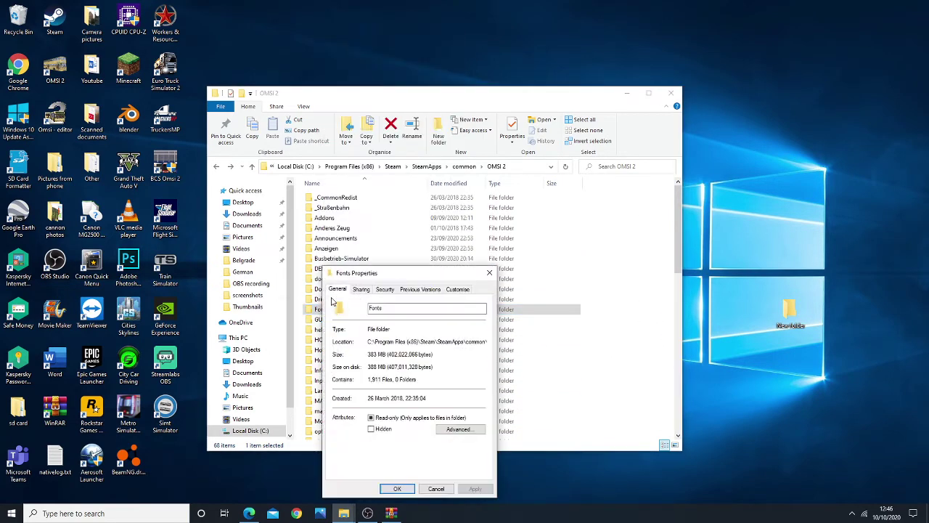
{"action": "left_click", "coordinate": [490, 272]}
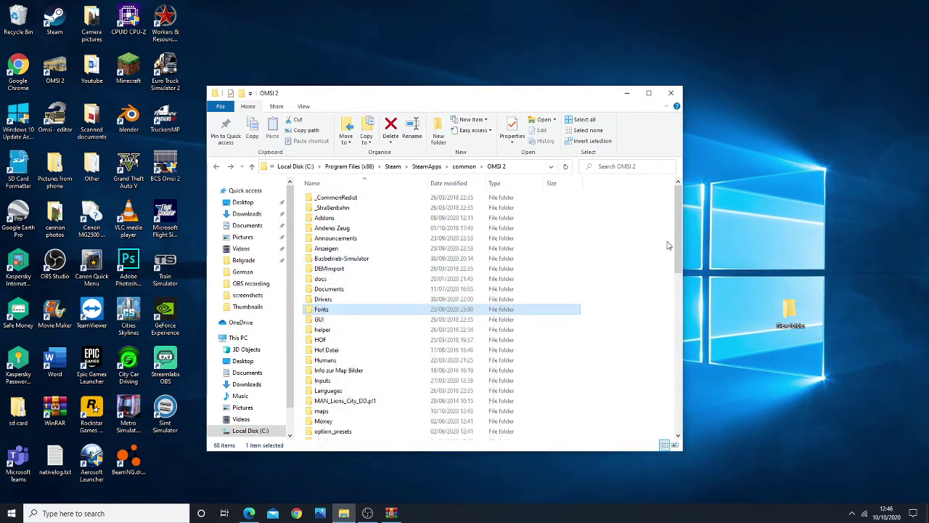
{"action": "left_click", "coordinate": [673, 275]}
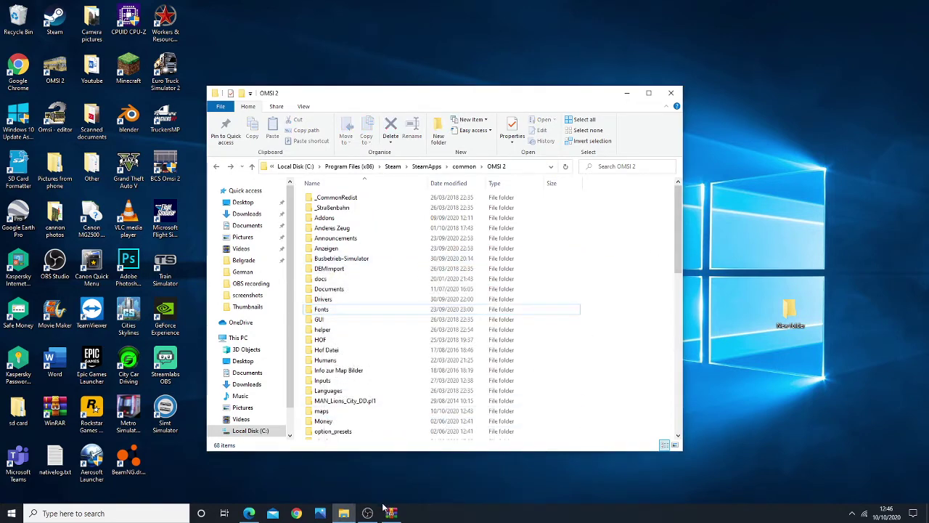
Step: Switch to the BlueSky_release_v1.zip archive in WinRAR and launch Blue Sky.exe from it
{"action": "left_click", "coordinate": [597, 251]}
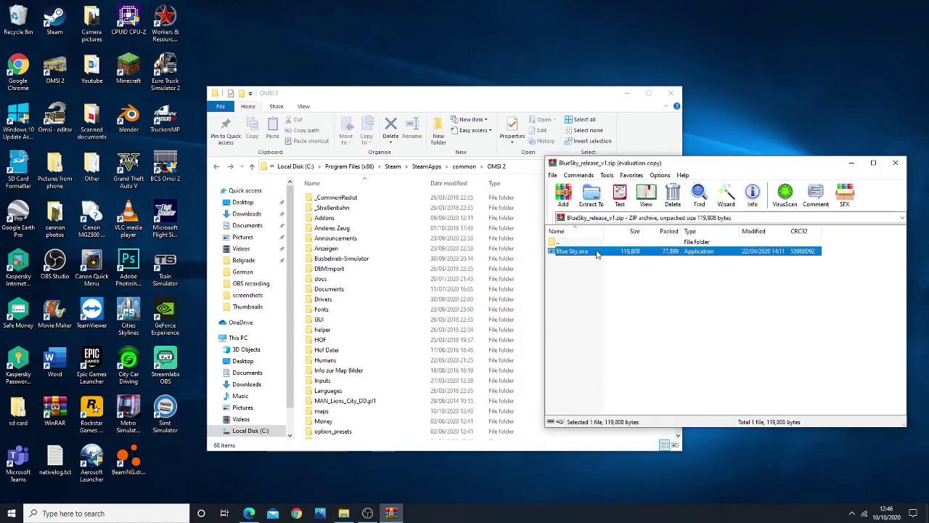
{"action": "double_click", "coordinate": [598, 251]}
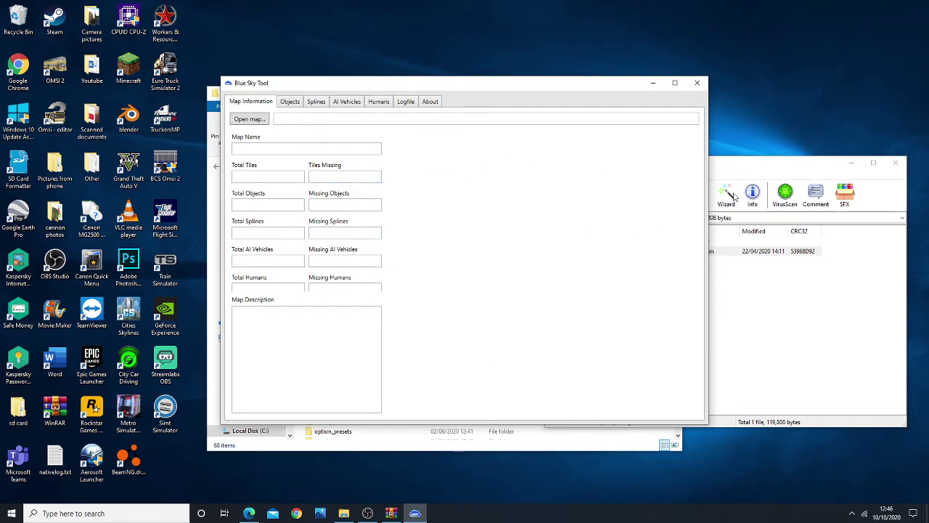
Step: Load the Airport Map's global.cfg and look through its full and missing scenery object lists
{"action": "left_click", "coordinate": [236, 124]}
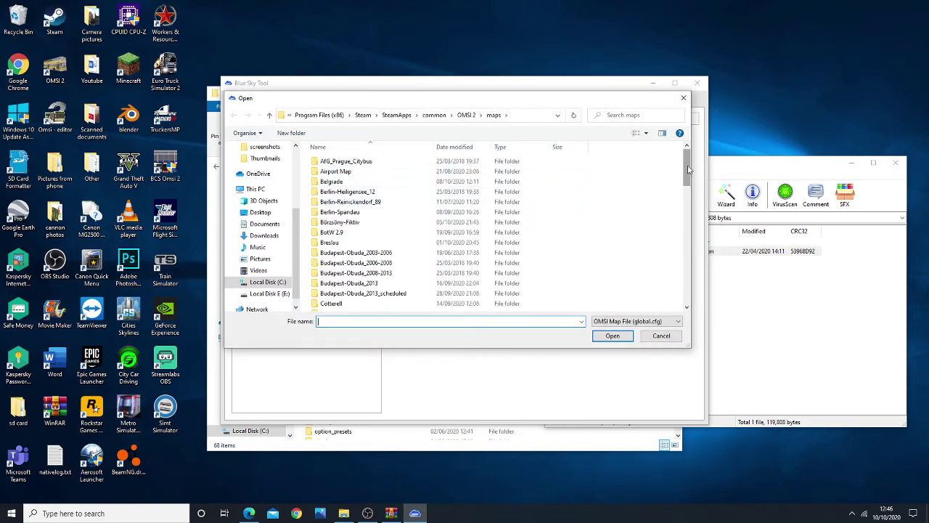
{"action": "scroll", "coordinate": [684, 181], "scroll_direction": "down", "scroll_amount": 4}
{"action": "scroll", "coordinate": [684, 181], "scroll_direction": "up", "scroll_amount": 4}
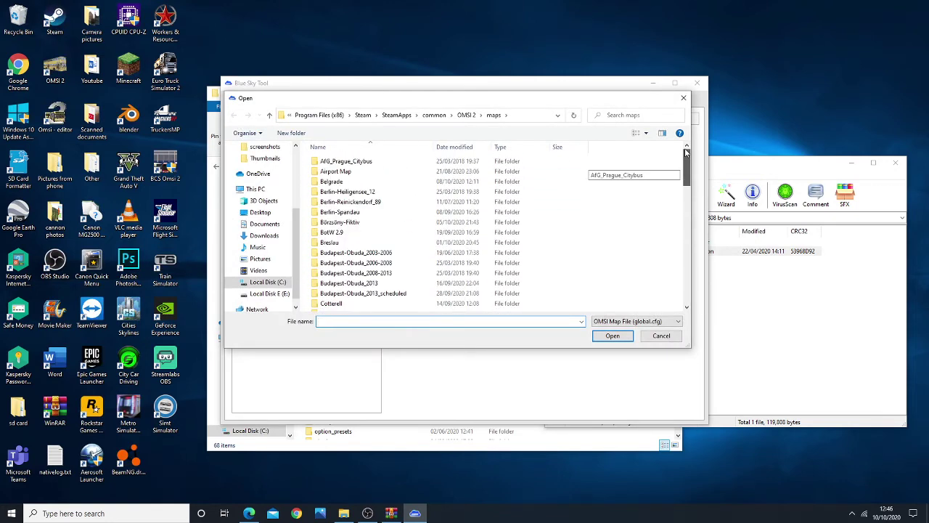
{"action": "left_click", "coordinate": [356, 172]}
{"action": "double_click", "coordinate": [355, 172]}
{"action": "double_click", "coordinate": [353, 184]}
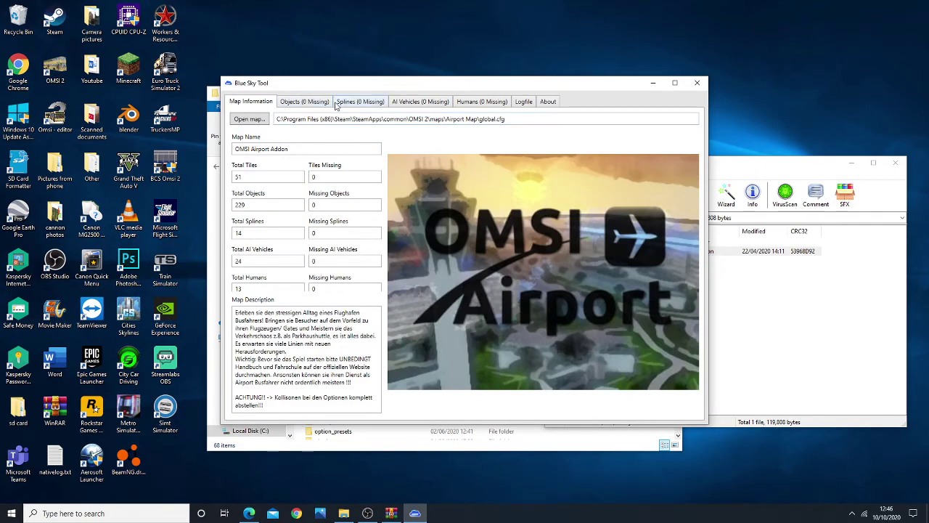
{"action": "left_click", "coordinate": [305, 106]}
{"action": "scroll", "coordinate": [455, 174], "scroll_direction": "down", "scroll_amount": 15}
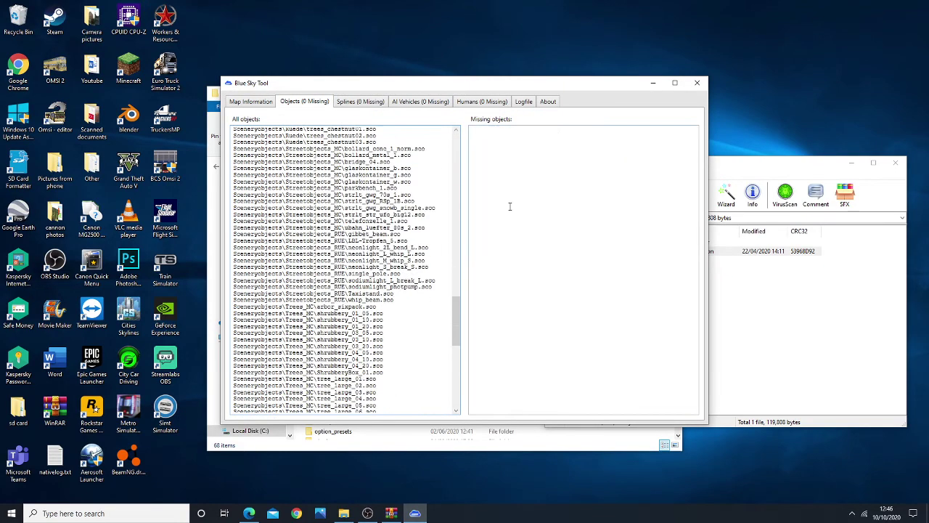
Step: Load the Belgrade map's global.cfg and check its object lists for missing scenery objects
{"action": "left_click", "coordinate": [255, 105]}
{"action": "left_click", "coordinate": [247, 119]}
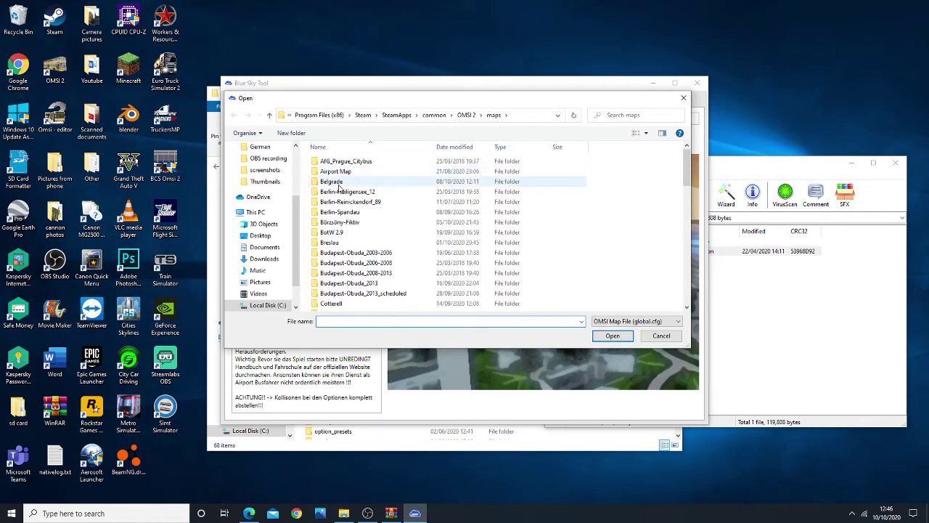
{"action": "double_click", "coordinate": [338, 183]}
{"action": "double_click", "coordinate": [339, 191]}
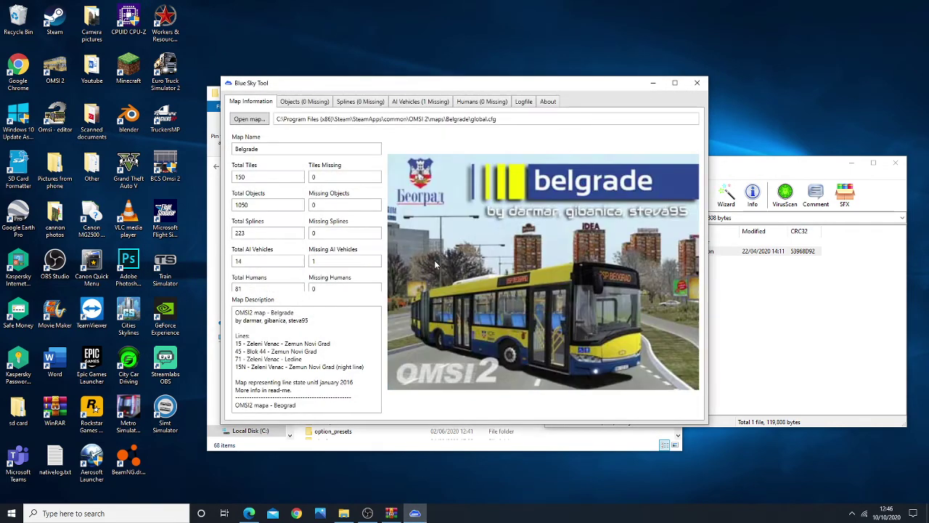
{"action": "left_click", "coordinate": [314, 106]}
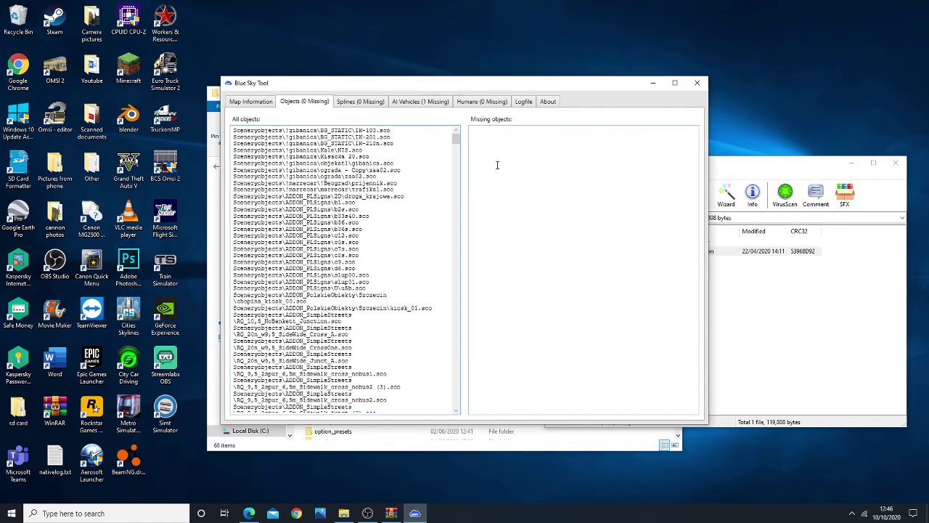
{"action": "left_click", "coordinate": [260, 101]}
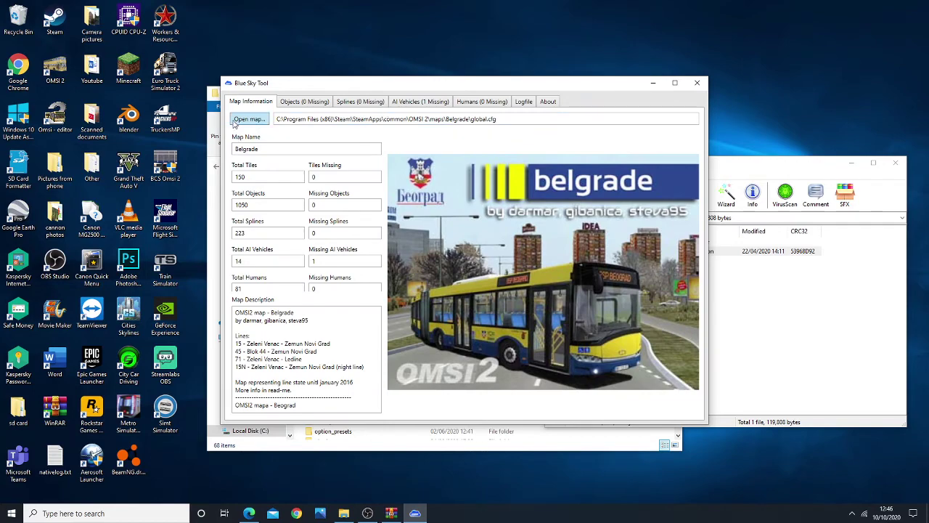
Step: Load the global.cfg of the Berlin-Heiligensee_12 map to check it for missing content
{"action": "left_click", "coordinate": [257, 119]}
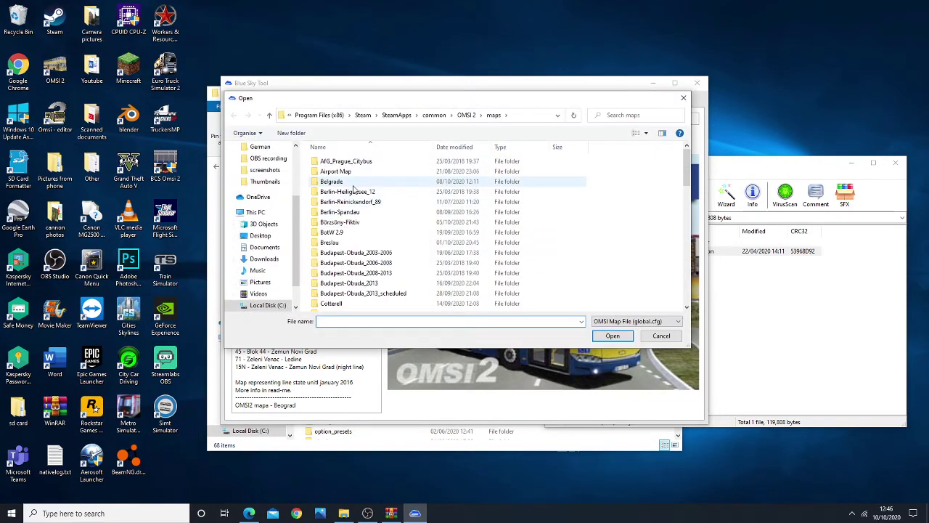
{"action": "double_click", "coordinate": [356, 194]}
{"action": "double_click", "coordinate": [337, 183]}
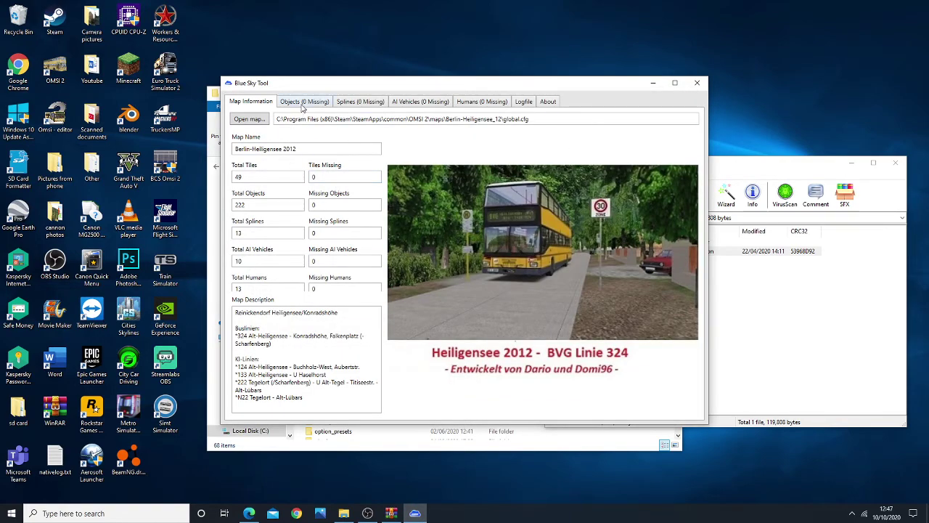
Step: Look through all the installed map folders in the map selection dialog and close it without choosing one
{"action": "left_click", "coordinate": [264, 119]}
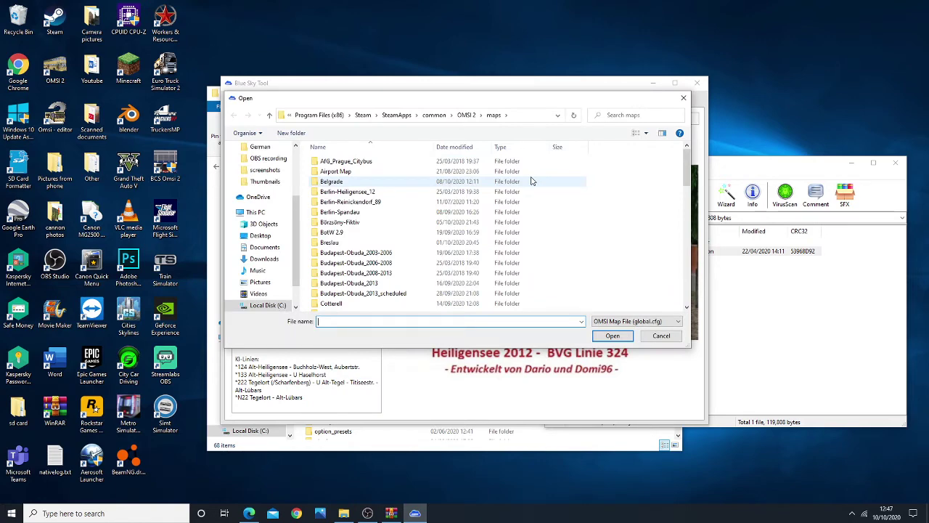
{"action": "scroll", "coordinate": [508, 200], "scroll_direction": "down", "scroll_amount": 4}
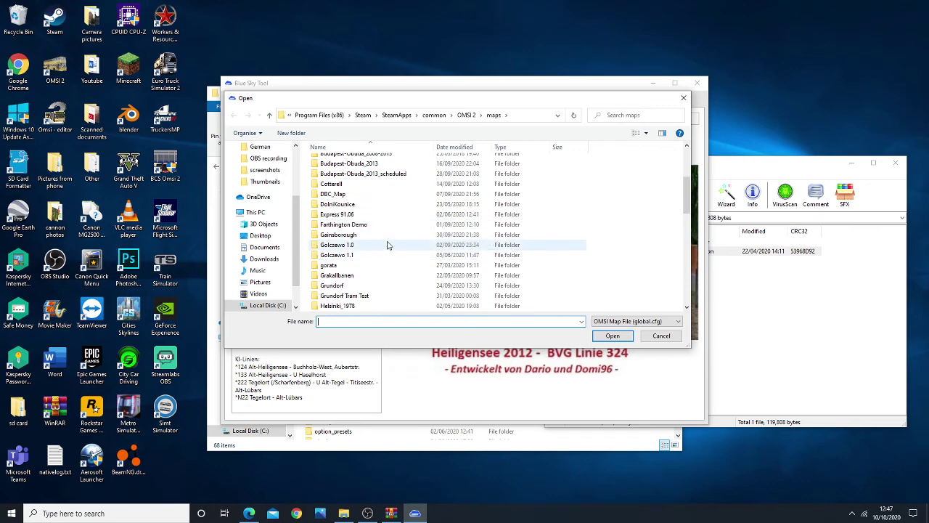
{"action": "scroll", "coordinate": [375, 253], "scroll_direction": "down", "scroll_amount": 1}
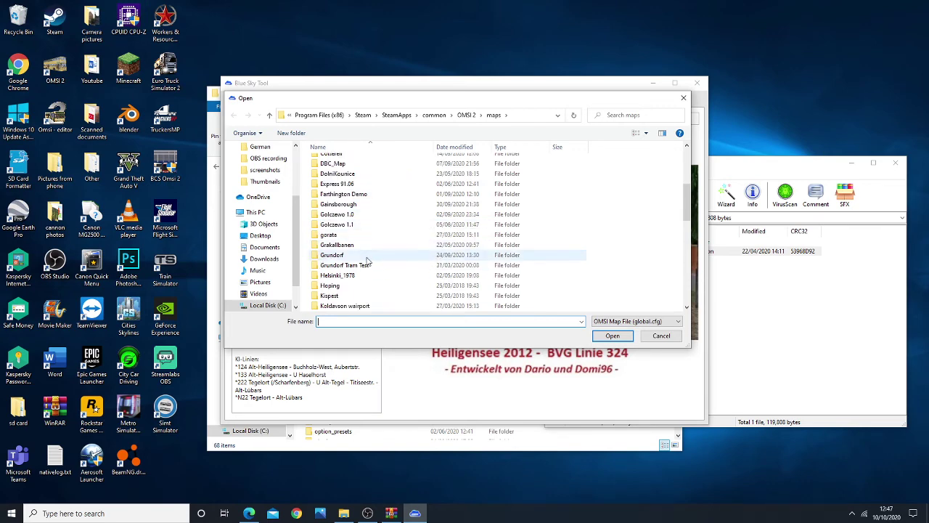
{"action": "scroll", "coordinate": [367, 261], "scroll_direction": "down", "scroll_amount": 3}
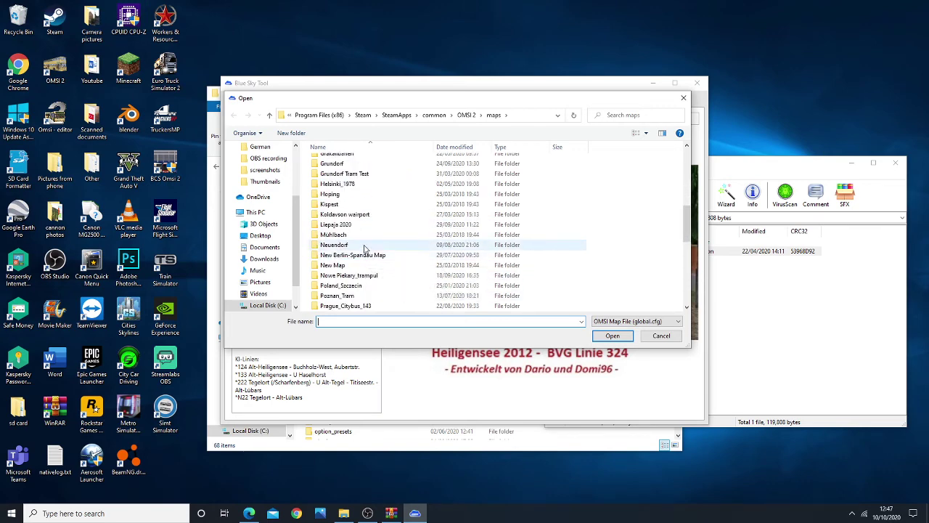
{"action": "scroll", "coordinate": [363, 276], "scroll_direction": "down", "scroll_amount": 9}
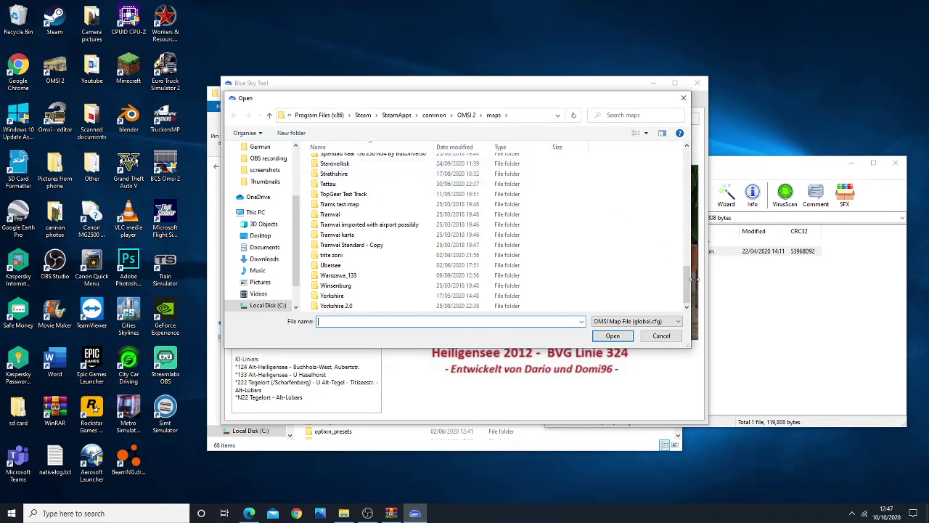
{"action": "left_click_drag", "start_coordinate": [695, 279], "coordinate": [692, 163]}
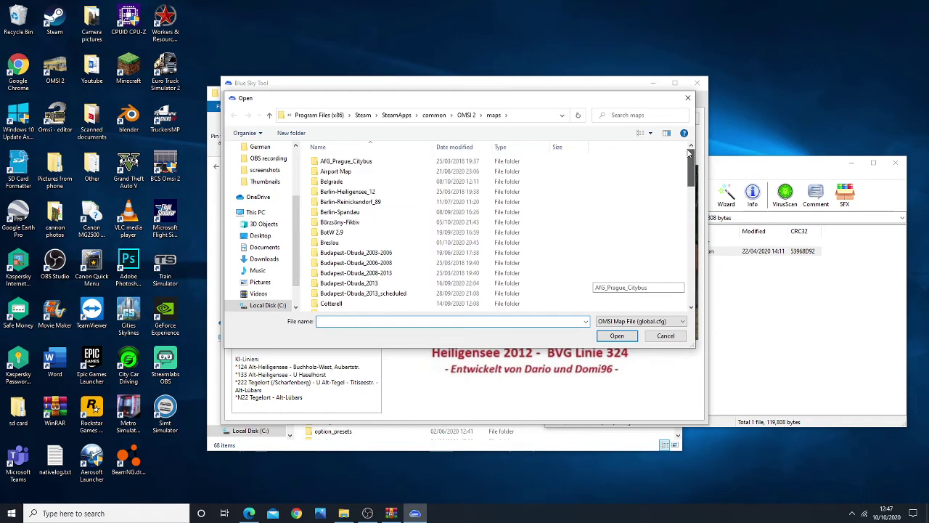
{"action": "left_click", "coordinate": [688, 97]}
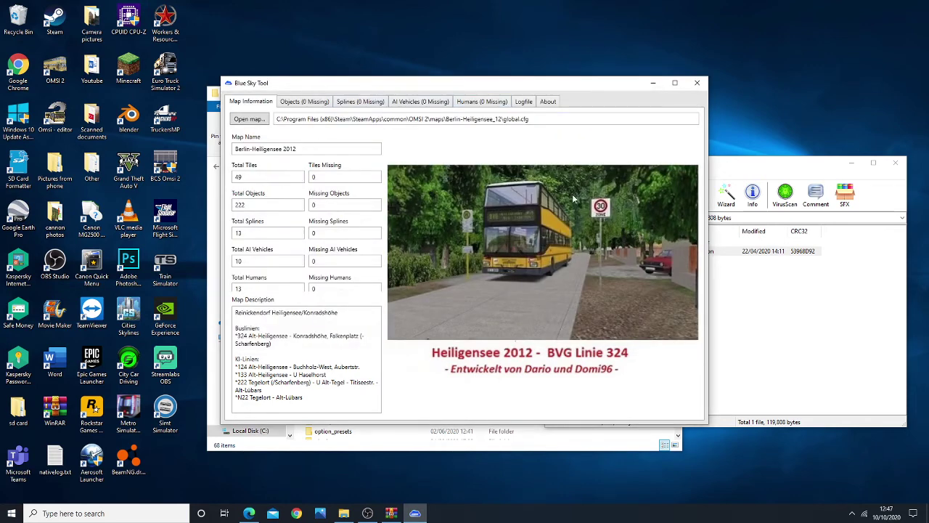
Step: Show the Berlin-Heiligensee 2012 object list and compare it with the scenery folders stored in the desktop's New folder
{"action": "left_click", "coordinate": [305, 102]}
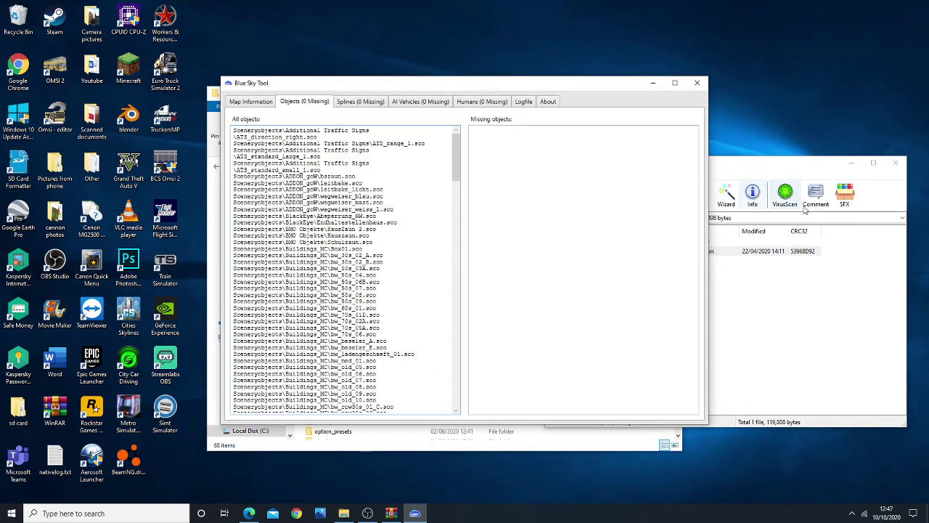
{"action": "left_click", "coordinate": [804, 390]}
{"action": "left_click", "coordinate": [852, 166]}
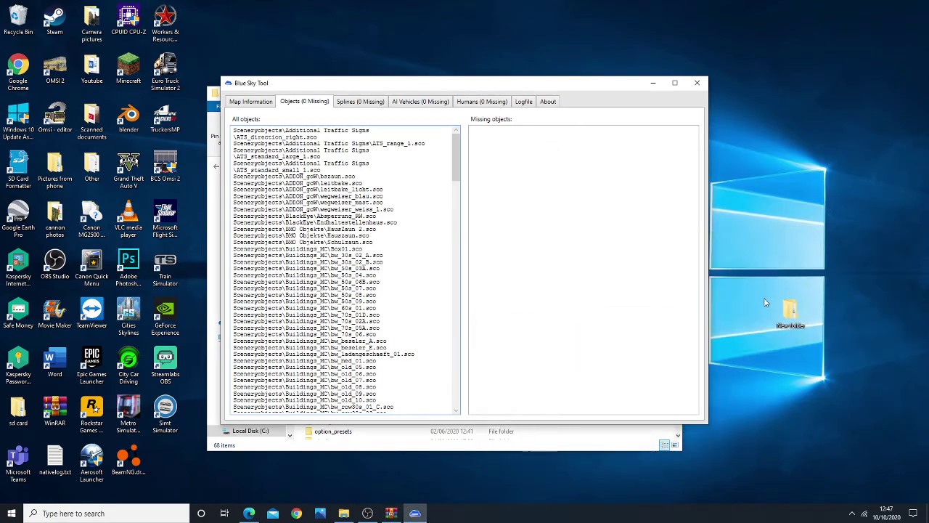
{"action": "double_click", "coordinate": [788, 309]}
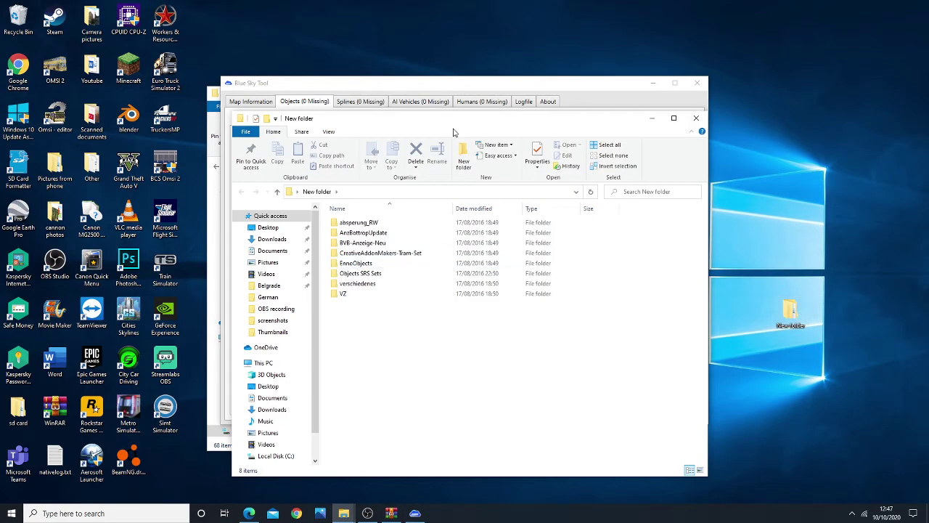
{"action": "left_click_drag", "start_coordinate": [515, 119], "coordinate": [672, 140]}
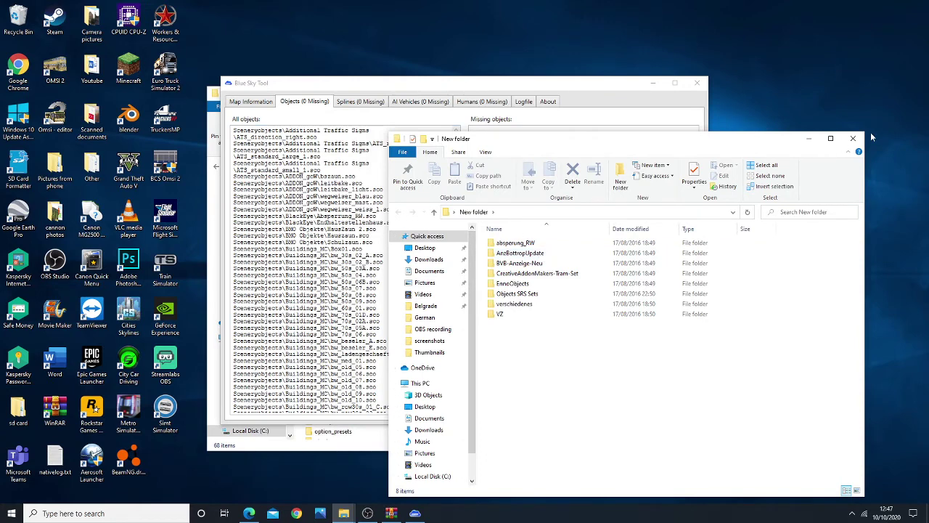
{"action": "left_click", "coordinate": [853, 138]}
Step: Return to the loaded map's general information and close the Blue Sky Tool
{"action": "left_click", "coordinate": [257, 103]}
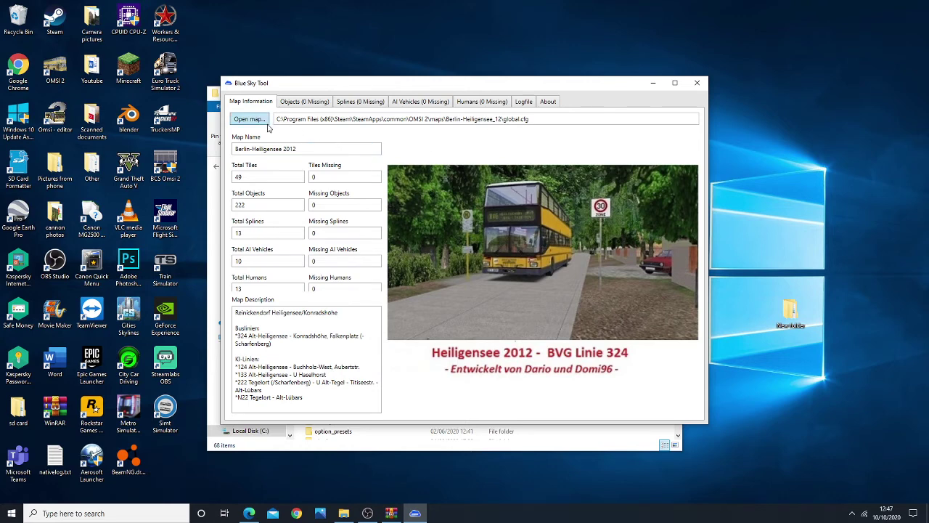
{"action": "left_click_drag", "start_coordinate": [281, 85], "coordinate": [296, 90]}
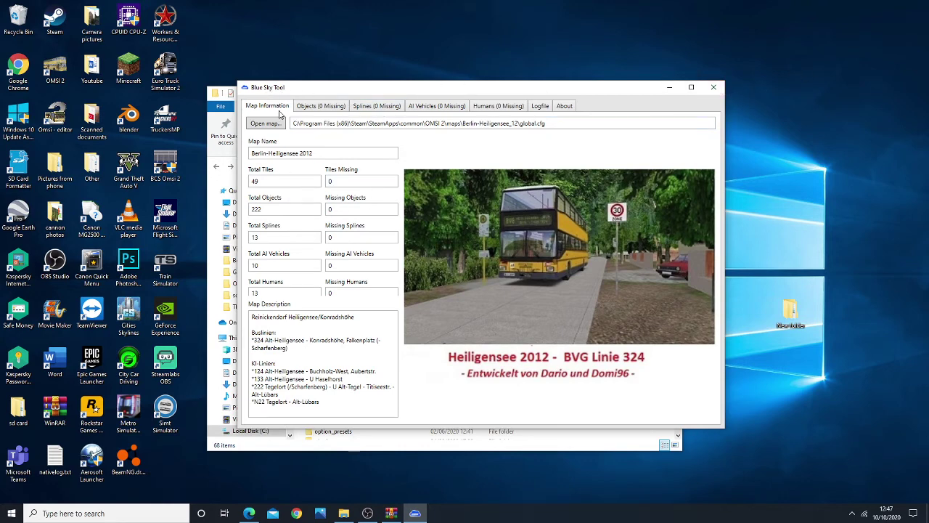
{"action": "left_click", "coordinate": [714, 86]}
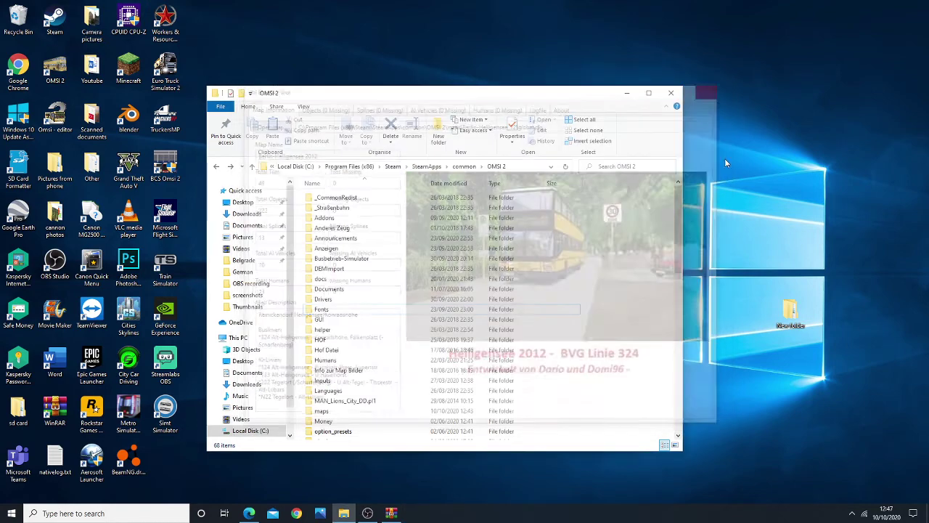
Step: Check the size and contents of the desktop's New folder in its properties
{"action": "right_click", "coordinate": [791, 311]}
{"action": "left_click", "coordinate": [794, 308]}
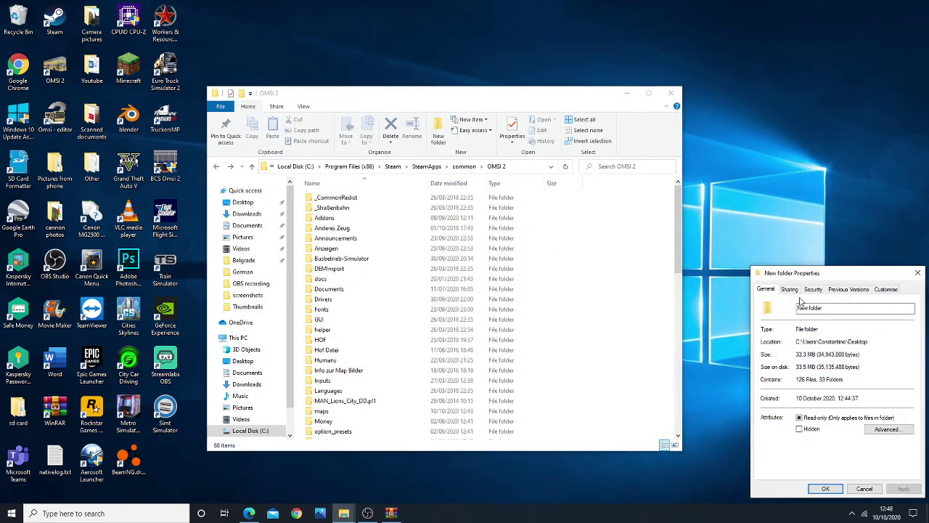
{"action": "left_click", "coordinate": [896, 311]}
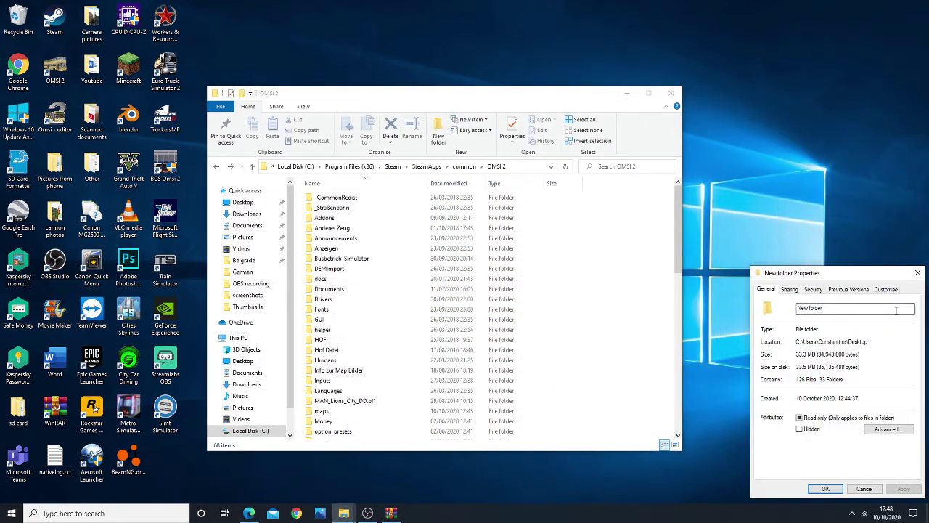
{"action": "left_click", "coordinate": [918, 273]}
Step: Look through the subfolders and files of the OMSI 2 folder and return to the common folder
{"action": "scroll", "coordinate": [469, 289], "scroll_direction": "down", "scroll_amount": 3}
{"action": "scroll", "coordinate": [470, 289], "scroll_direction": "down", "scroll_amount": 10}
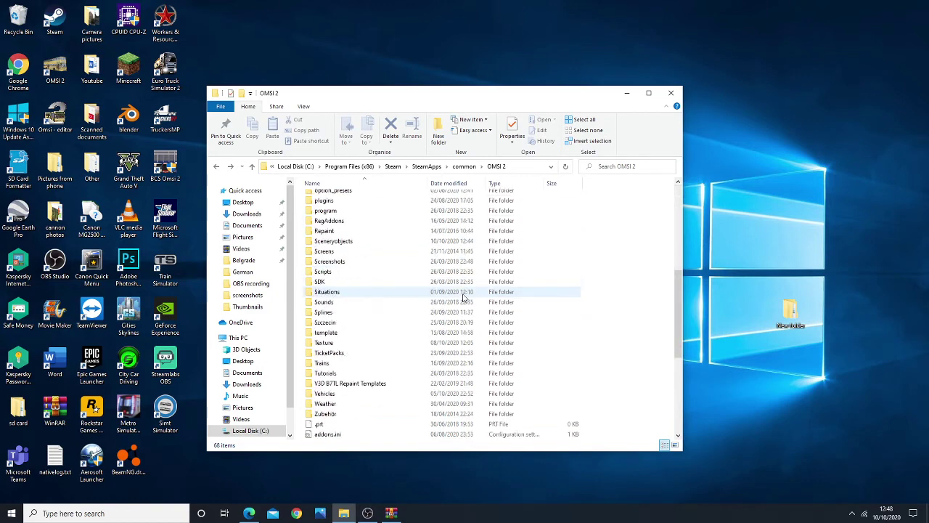
{"action": "scroll", "coordinate": [660, 289], "scroll_direction": "up", "scroll_amount": 3}
{"action": "scroll", "coordinate": [601, 293], "scroll_direction": "up", "scroll_amount": 15}
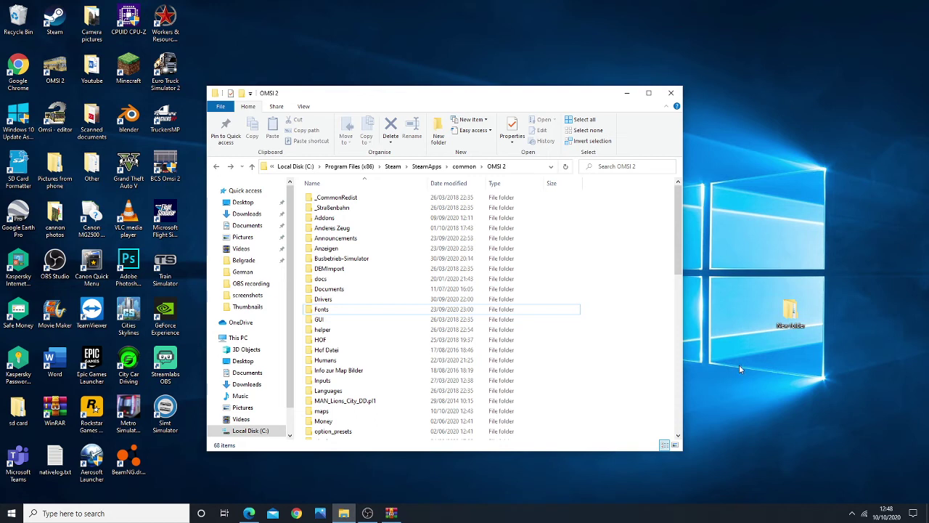
{"action": "left_click", "coordinate": [462, 168]}
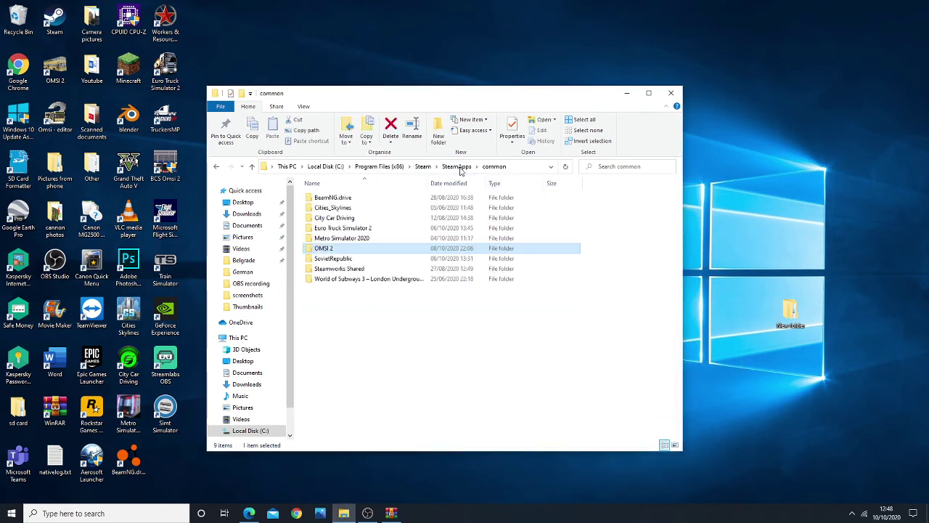
{"action": "double_click", "coordinate": [327, 248]}
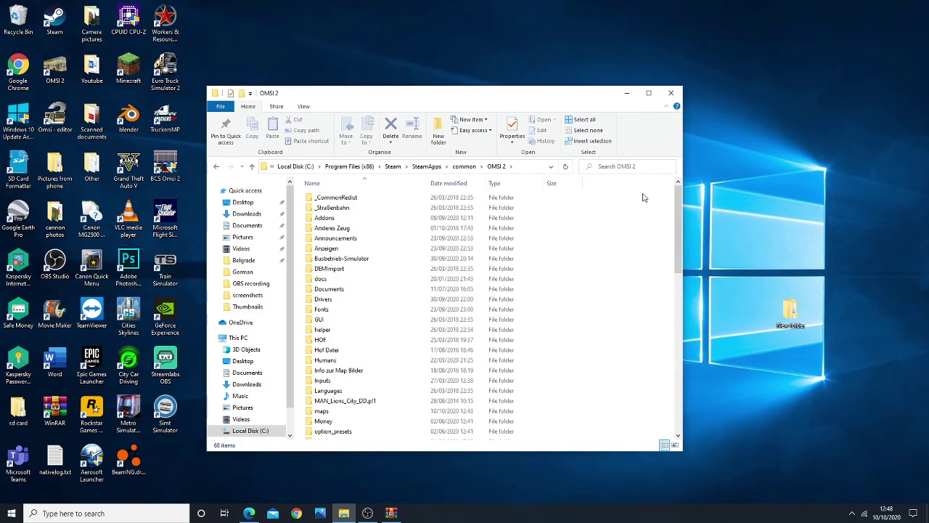
{"action": "left_click_drag", "start_coordinate": [676, 208], "coordinate": [676, 349]}
{"action": "left_click", "coordinate": [216, 166]}
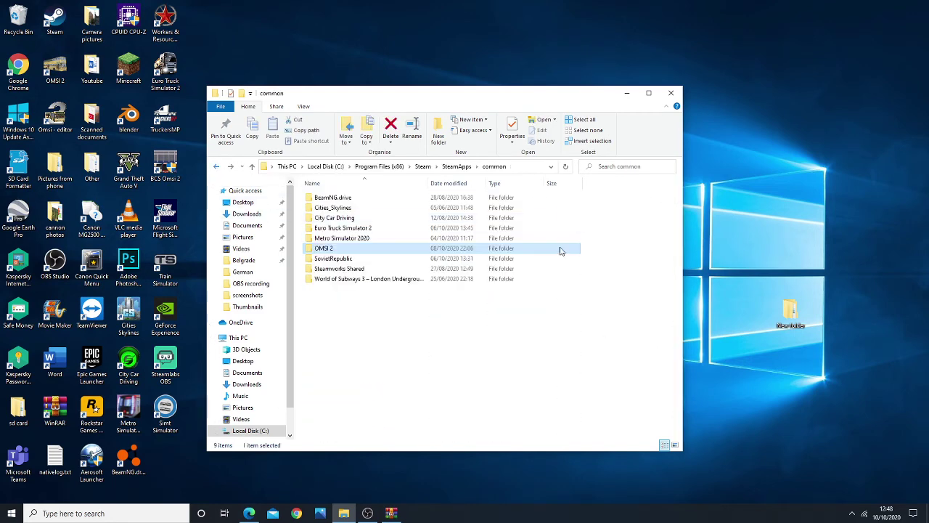